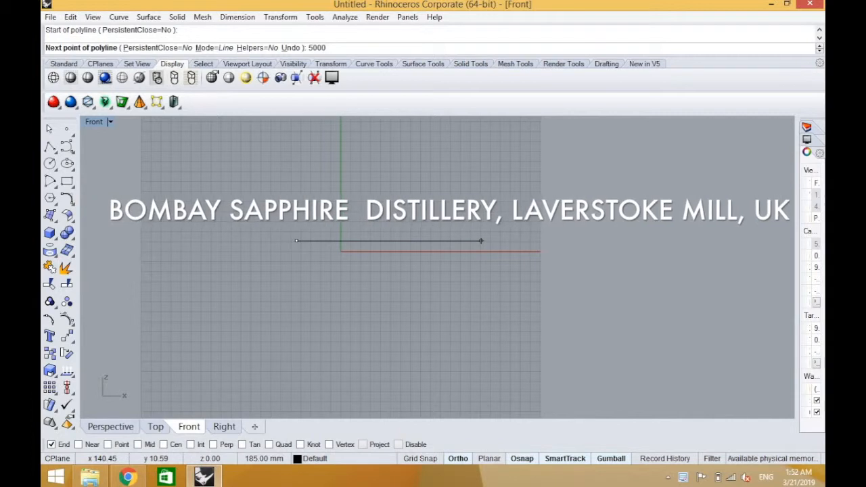
- Draw a 5000 mm horizontal polyline segment in the Front view as the base of the house outline
key("Return")
scroll(480, 241, "down", 3)
scroll(465, 150, "up", 6)
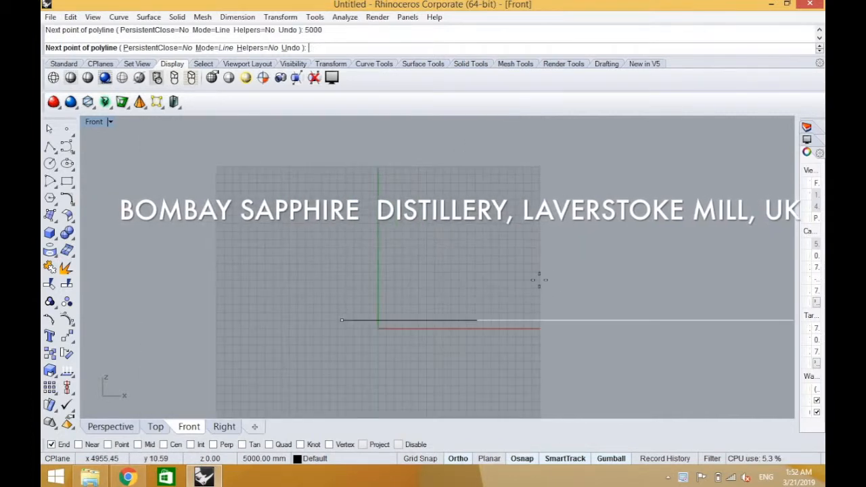
left_click(552, 281)
- Add a 6000 mm vertical side up from the base line's right end and bring the polyline outline back to its start point
scroll(439, 295, "down", 12)
scroll(369, 290, "down", 4)
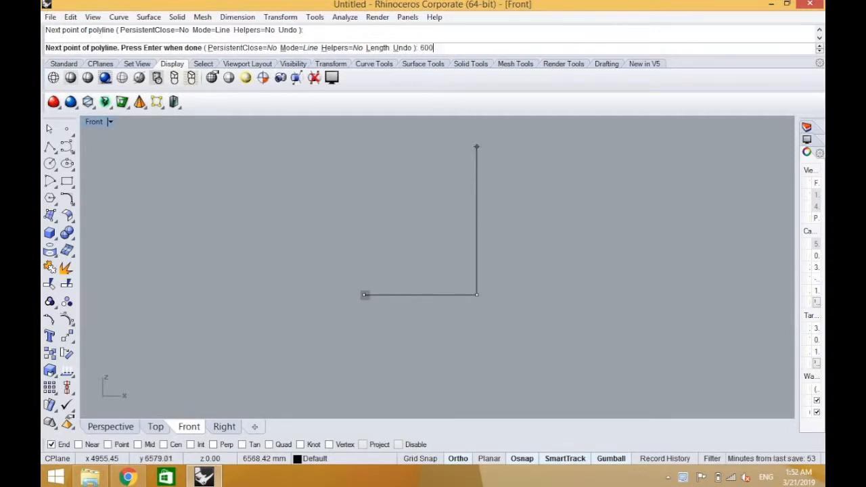
key("Return")
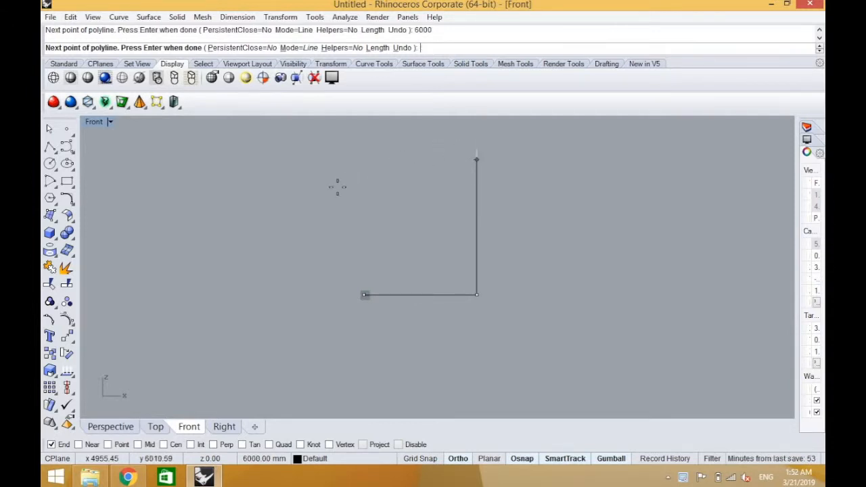
left_click(486, 142)
scroll(406, 155, "down", 4)
scroll(388, 162, "up", 4)
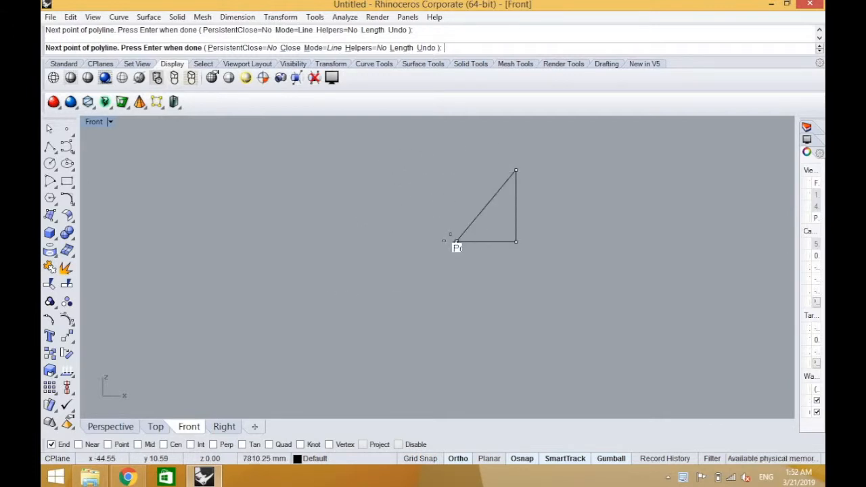
left_click(454, 241)
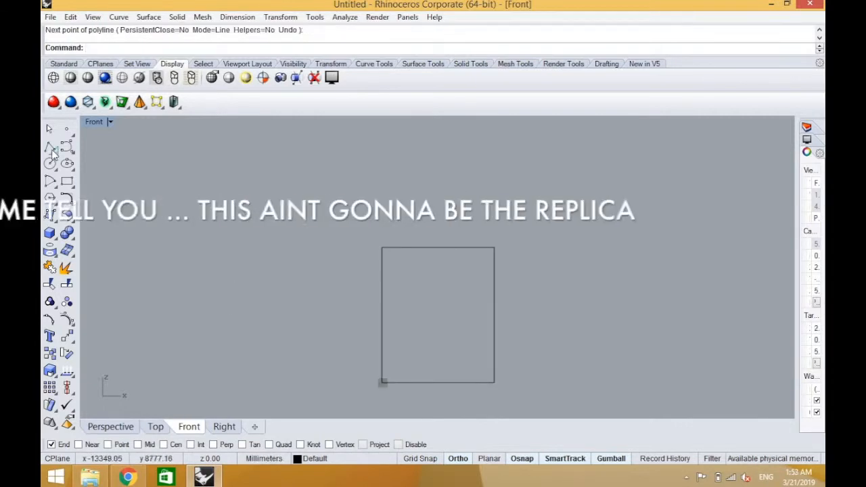
- Draw the gable roof as a polyline between the two upper wall corners, with its apex 3000 mm above the top edge's midpoint
left_click(49, 146)
left_click(382, 247)
left_click(138, 444)
type("3000")
key("Return")
left_click(494, 248)
key("Return")
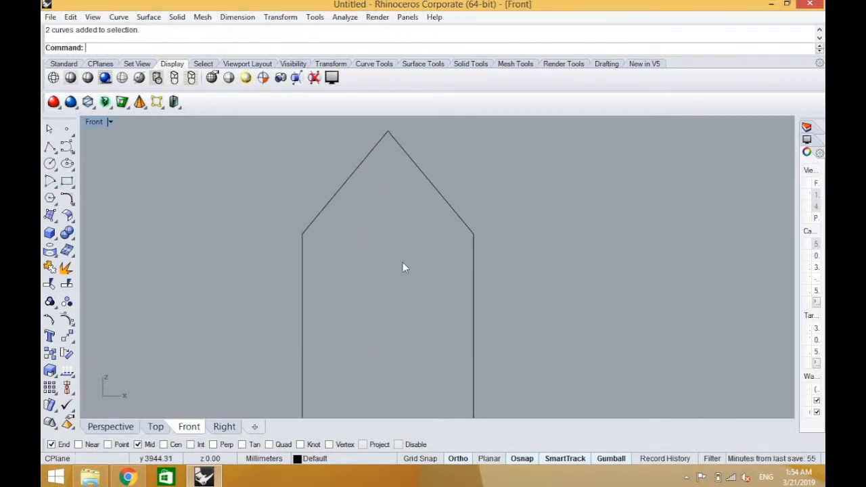
- Draw a square window outline in the upper middle of the house front below the gable
scroll(396, 271, "down", 8)
scroll(374, 296, "up", 8)
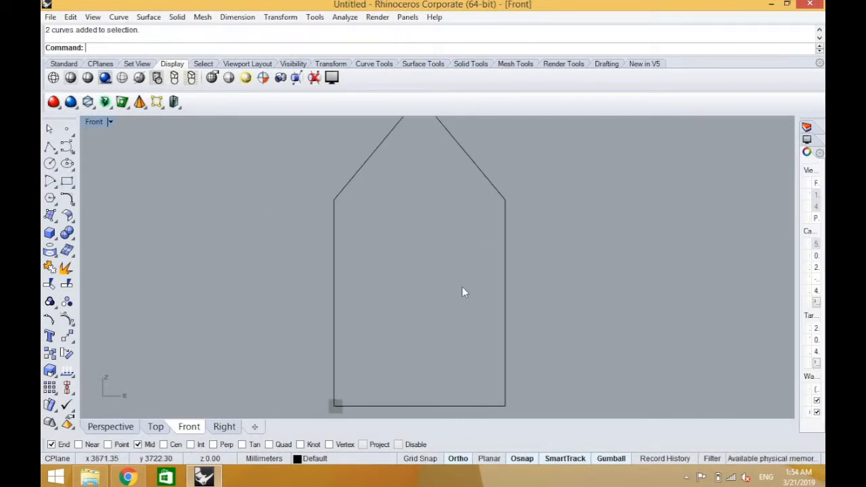
left_click(67, 181)
left_click(451, 292)
left_click(395, 235)
left_click(400, 242)
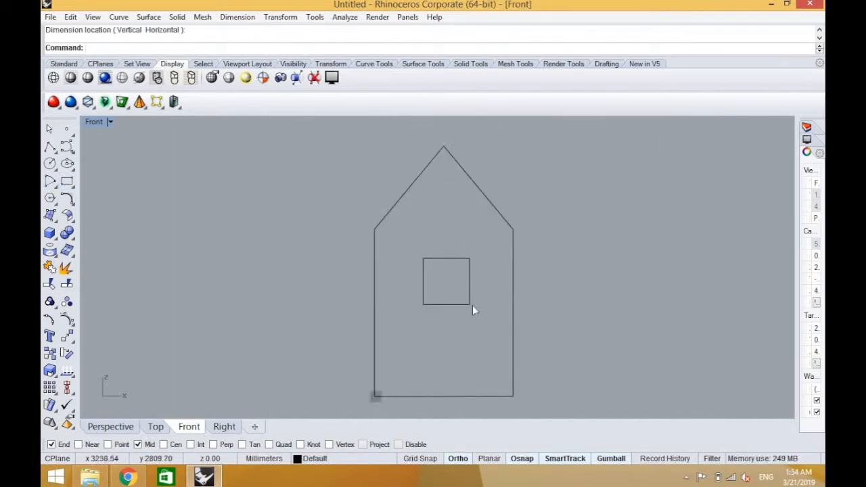
- Copy the square window straight up into the gable, using its lower-right corner as the base point
left_click(472, 305)
scroll(472, 308, "up", 3)
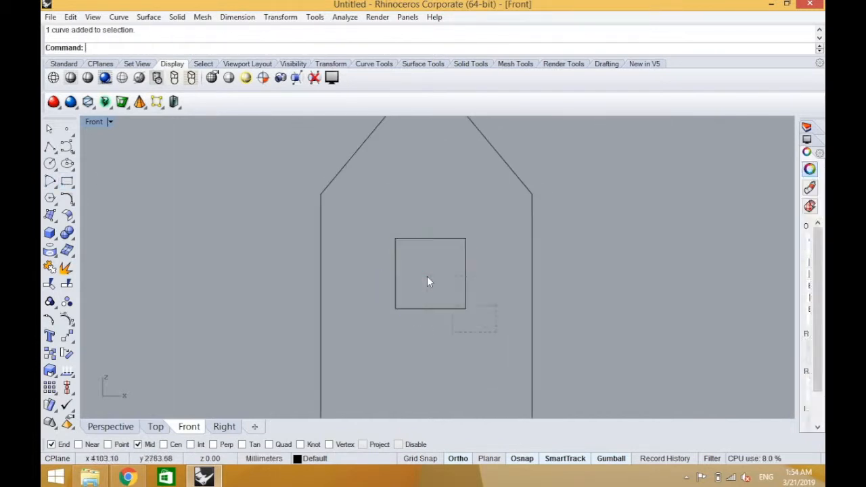
type("COpy")
key("Return")
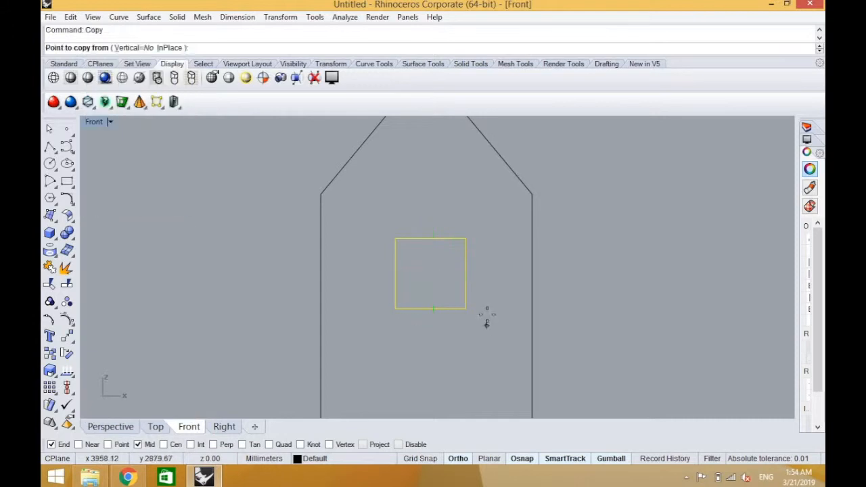
left_click(465, 308)
scroll(467, 259, "down", 3)
left_click(467, 234)
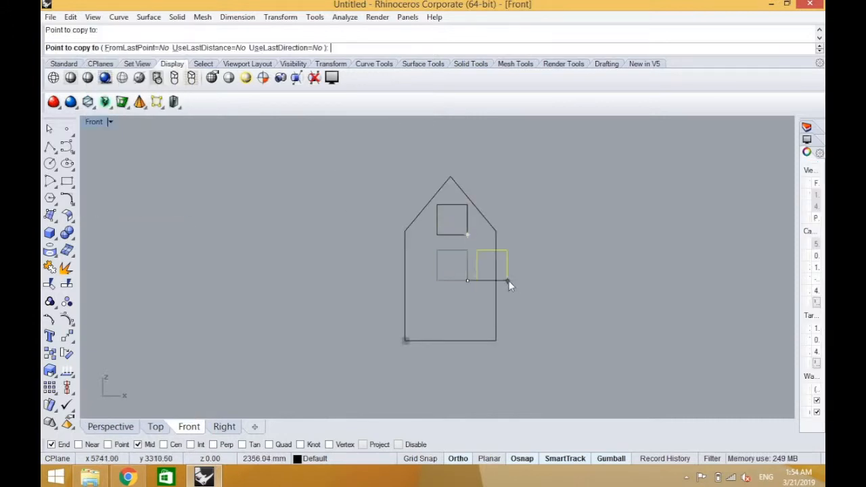
key("Return")
- Move the lower window slightly down to widen the gap between the two windows
scroll(463, 291, "down", 2)
scroll(462, 287, "up", 6)
left_click(462, 277)
left_click_drag(444, 212, 443, 224)
left_click(410, 261)
scroll(408, 255, "down", 2)
right_click_drag(398, 172, 332, 277)
scroll(332, 280, "down", 2)
right_click_drag(346, 365, 340, 332)
scroll(344, 325, "up", 3)
scroll(349, 301, "down", 3)
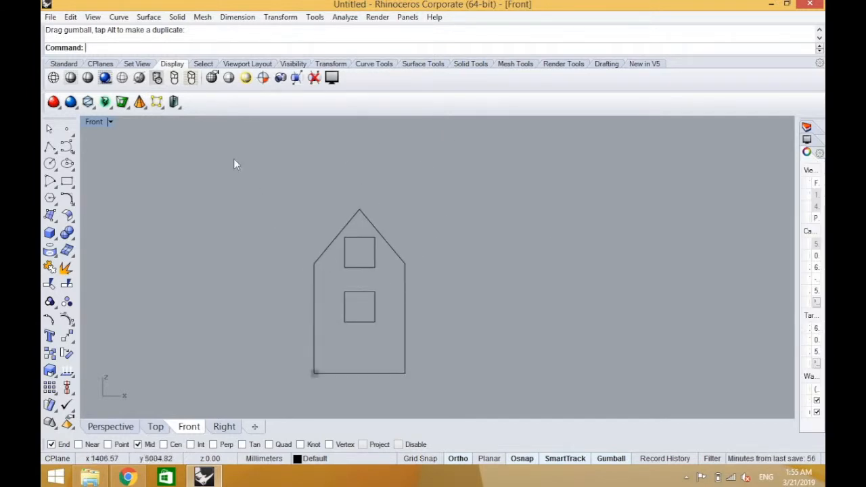
- Create a planar surface from the house outline, roof and both window curves
left_click_drag(210, 138, 482, 400)
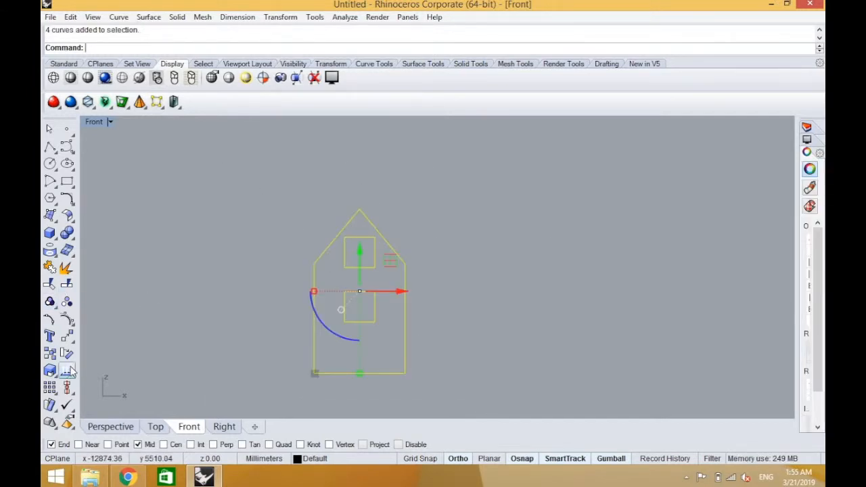
left_click(57, 222)
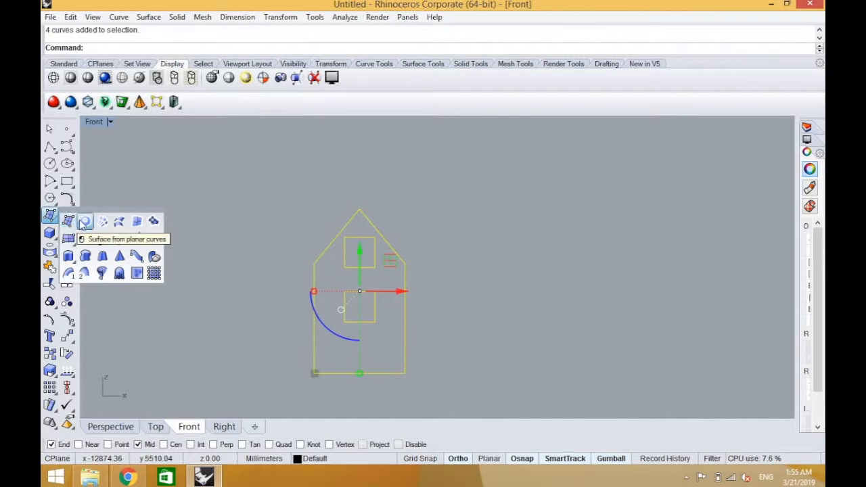
left_click(82, 220)
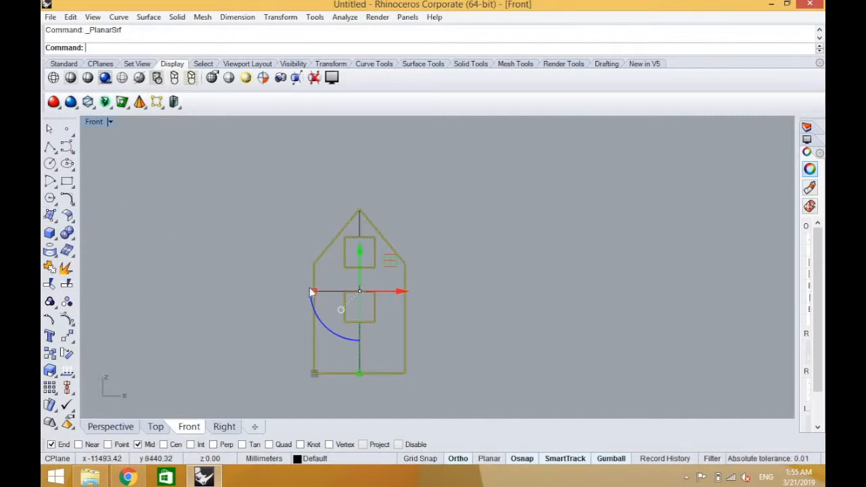
key("Escape")
left_click_drag(267, 192, 393, 336)
key("Escape")
- Extrude the house front surface into a building volume in the Perspective view with ExtrudeSrf
left_click(88, 78)
left_click(88, 78)
left_click(110, 427)
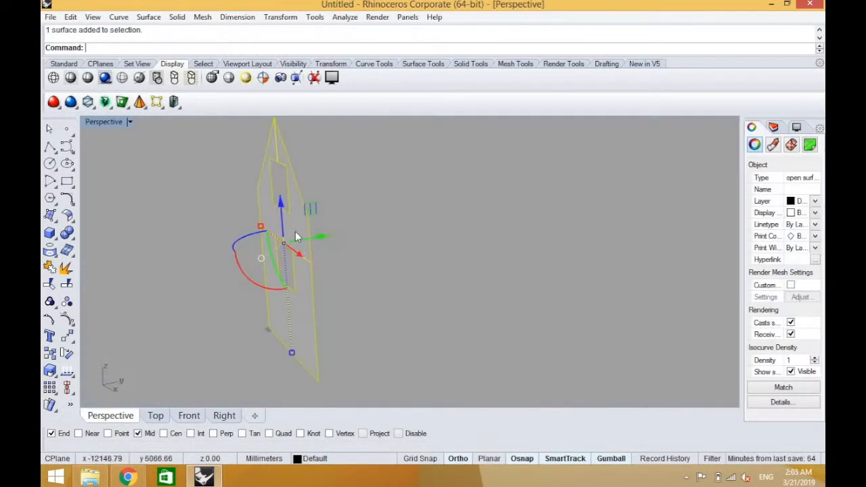
type("ExtrudeSrf")
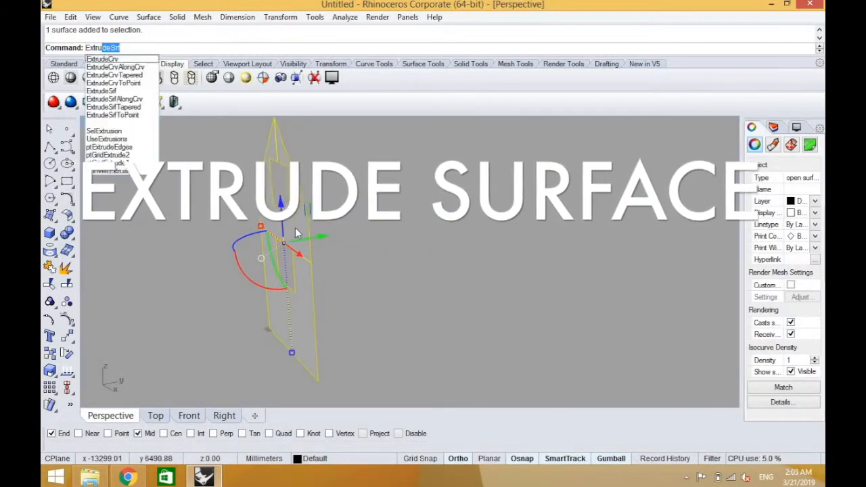
key("Return")
type("11")
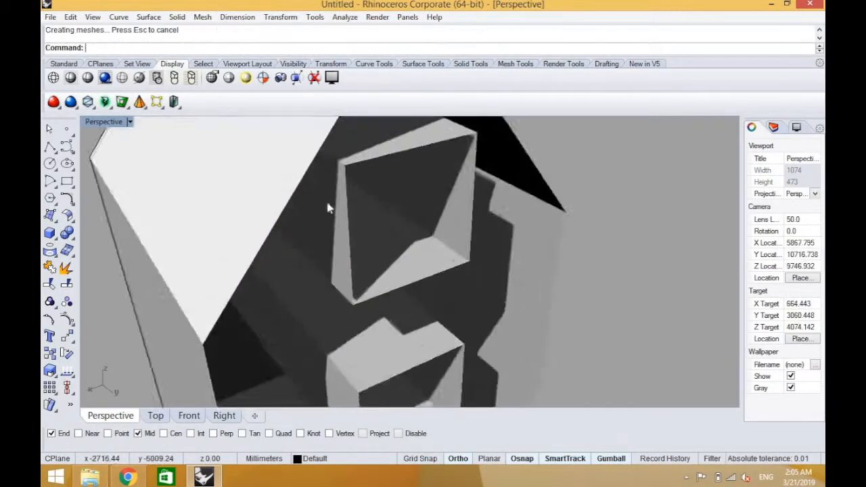
- Delete the two extruded window tubes running through the inside of the house shell
left_click(321, 195)
key("Delete")
left_click(324, 229)
key("Delete")
scroll(318, 230, "up", 5)
right_click_drag(318, 230, 236, 240)
scroll(236, 239, "up", 5)
scroll(236, 244, "down", 3)
right_click_drag(304, 226, 347, 218)
scroll(347, 219, "down", 5)
left_click(392, 203)
scroll(424, 148, "up", 2)
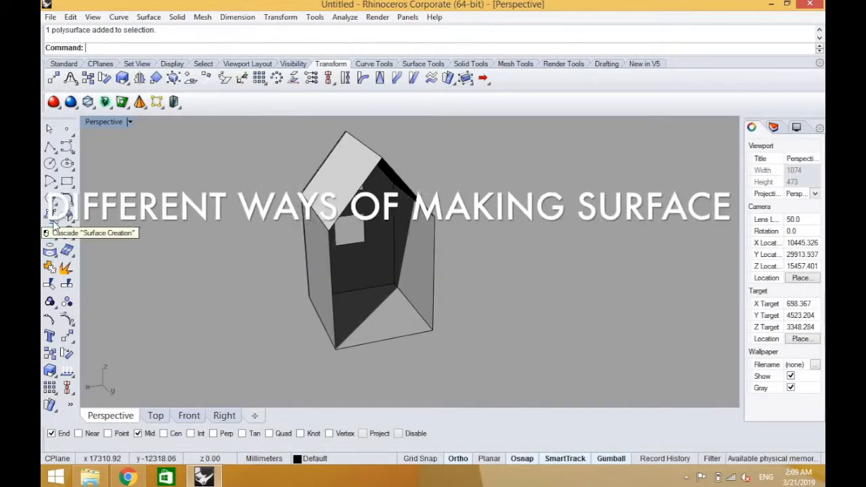
- Float the Surface Creation tool palette over the viewport and enlarge it
left_click(50, 217)
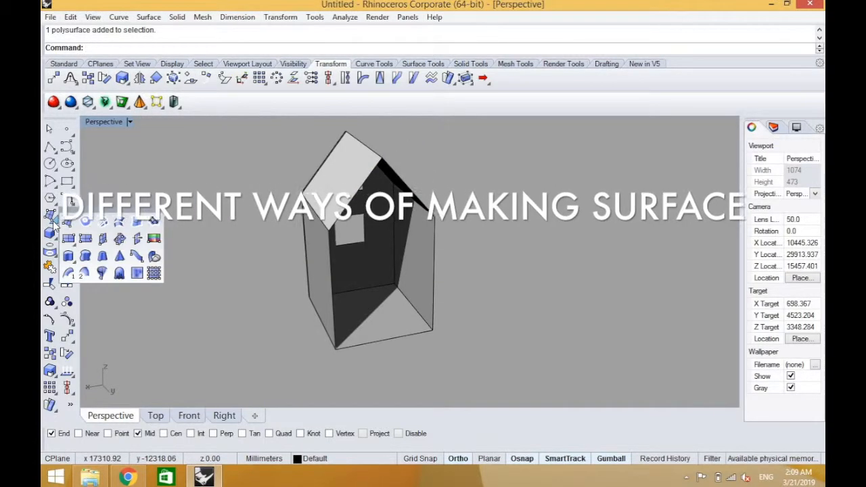
left_click_drag(88, 217, 196, 223)
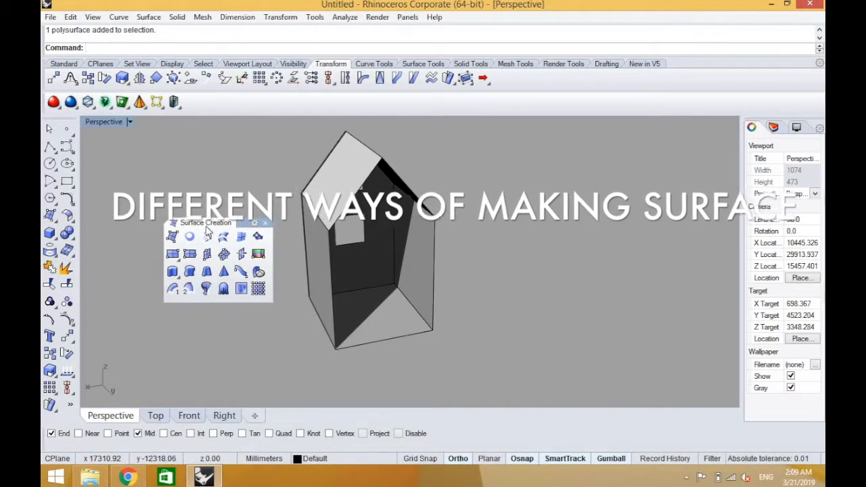
left_click_drag(272, 302, 352, 335)
left_click_drag(285, 218, 285, 181)
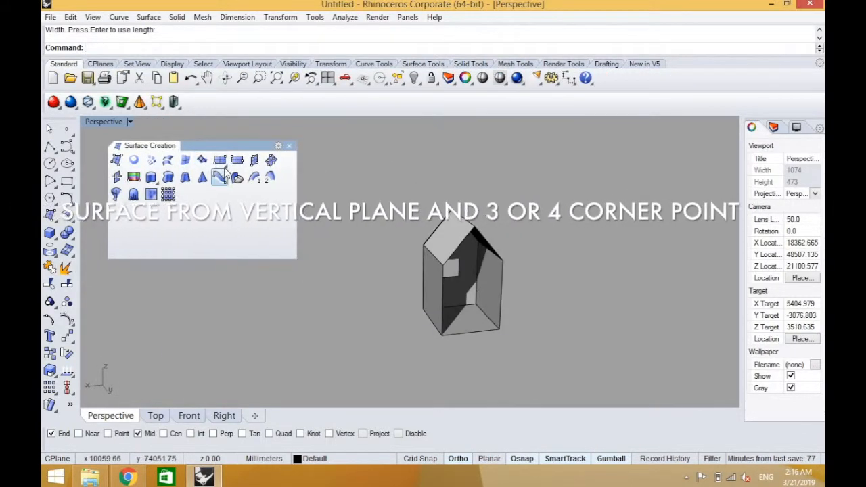
- Create a vertical plane closing the open back of the house, from its two base corners up to the eaves
left_click(223, 164)
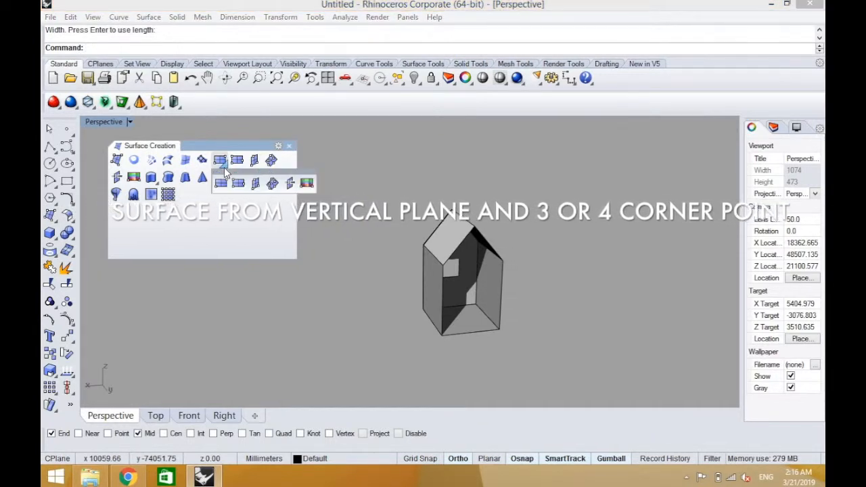
left_click(254, 163)
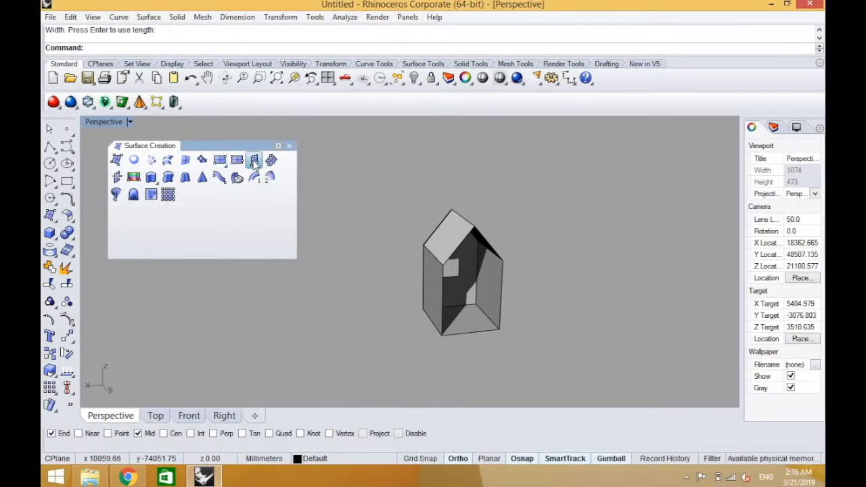
left_click(441, 334)
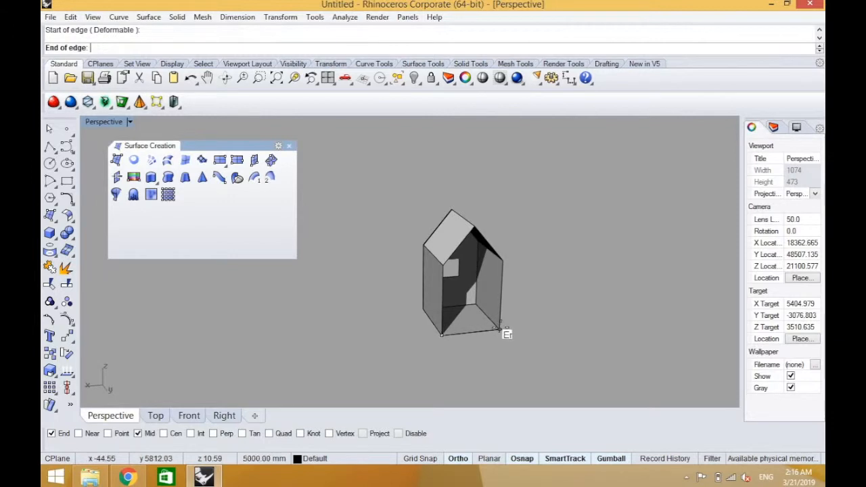
left_click(499, 326)
left_click(502, 257)
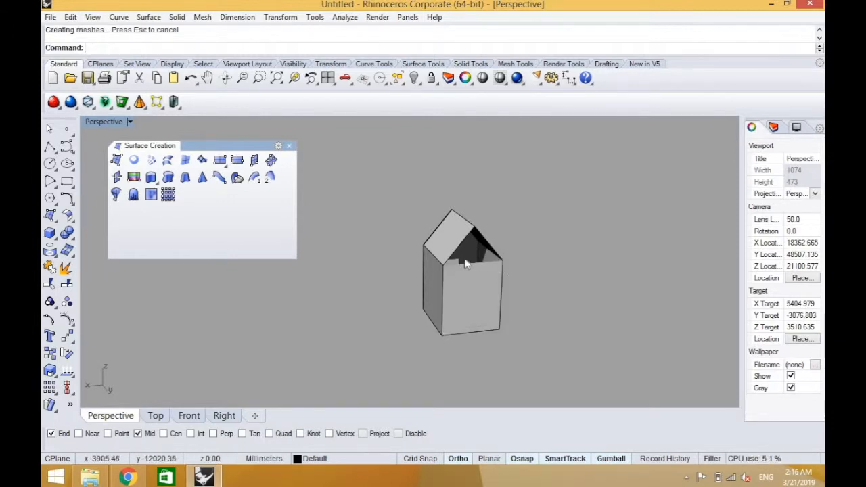
- Fill the open gable triangle above the back wall with a surface from its three corner points
scroll(486, 276, "up", 3)
right_click_drag(486, 276, 304, 223)
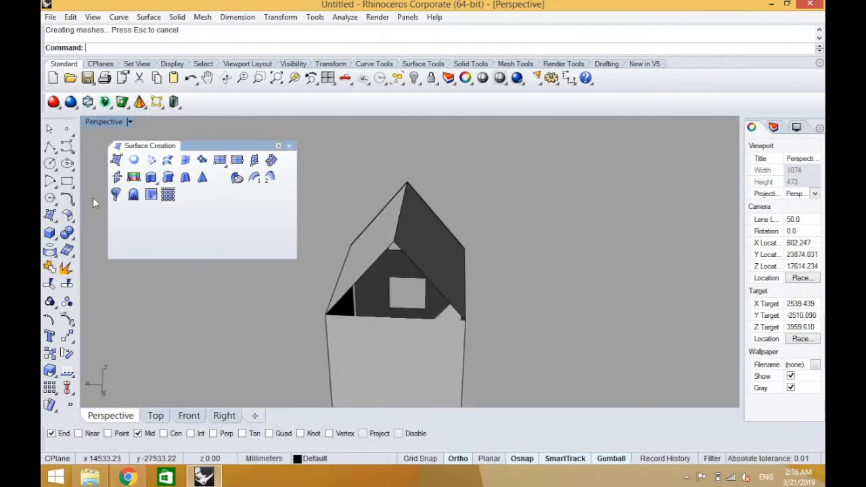
left_click(116, 161)
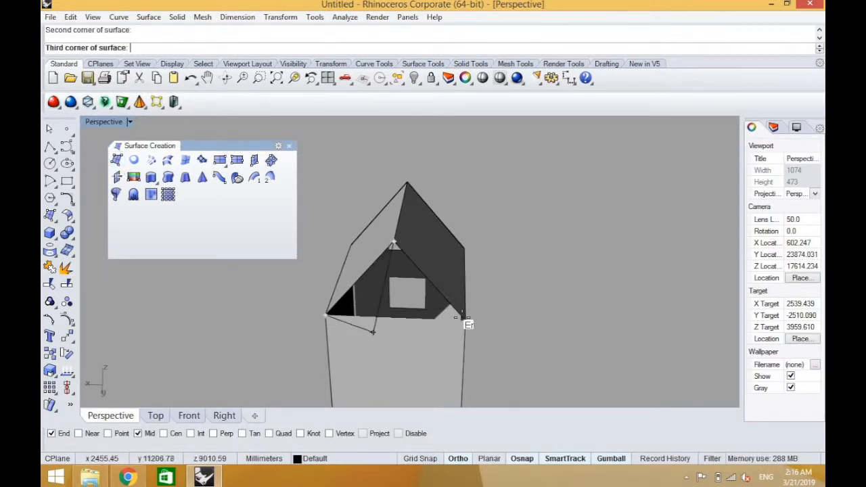
key("Return")
- Join the triangular gable surface and the rectangular back wall into one polysurface
scroll(352, 309, "down", 8)
mouse_move(352, 310)
right_mouse_down()
mouse_move(410, 294)
mouse_move(365, 299)
right_mouse_up()
scroll(365, 299, "up", 5)
left_click(316, 302)
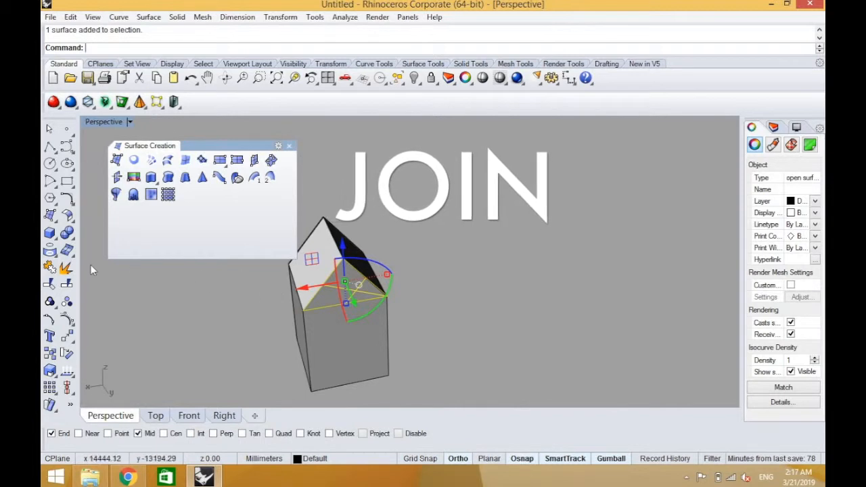
left_click(334, 340, "shift")
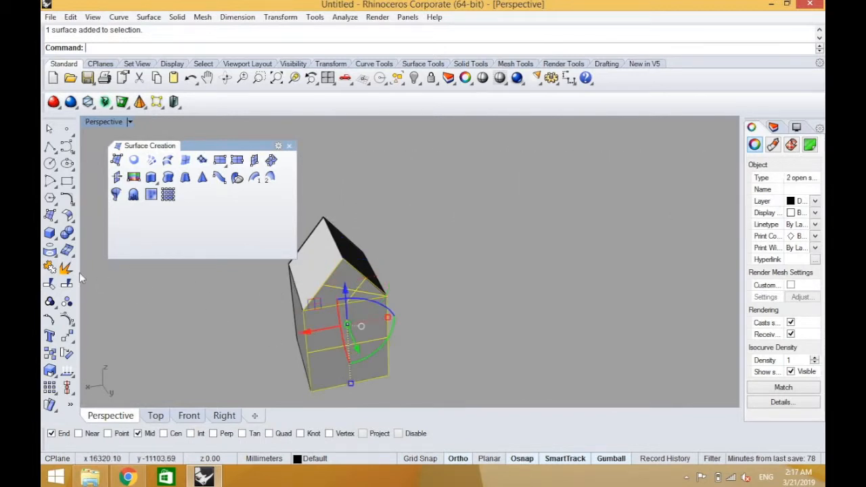
left_click(50, 270)
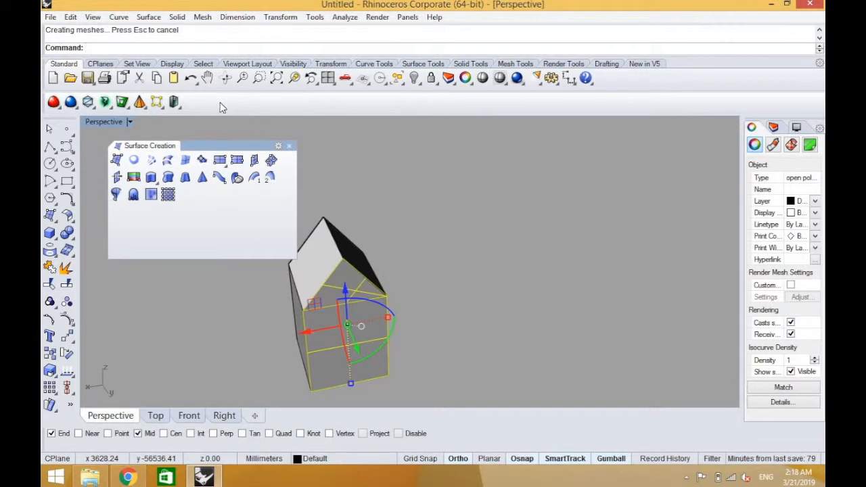
- Move the Surface Creation palette aside and examine the joined back wall and the house's window side
left_click_drag(215, 144, 163, 126)
left_click(446, 283)
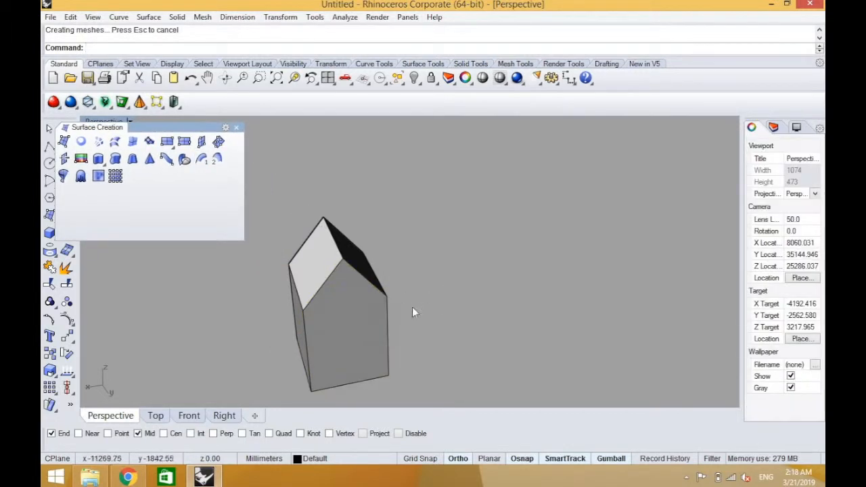
left_click(342, 304)
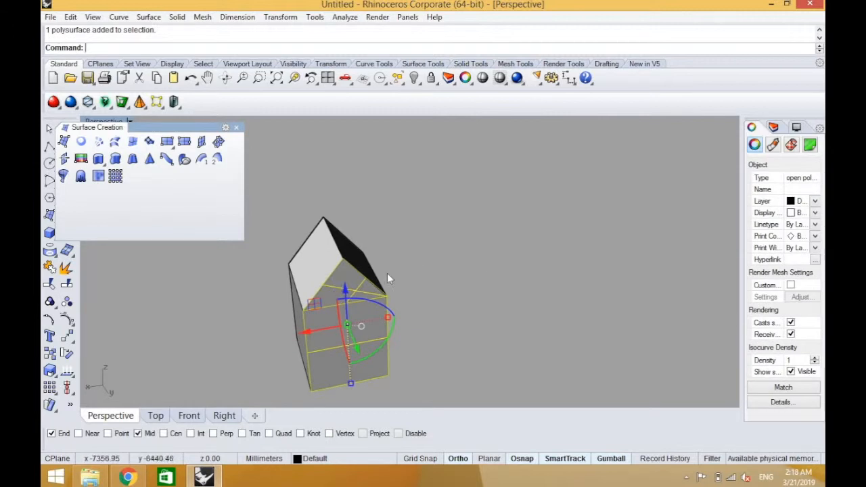
left_click(509, 247)
left_click(365, 325)
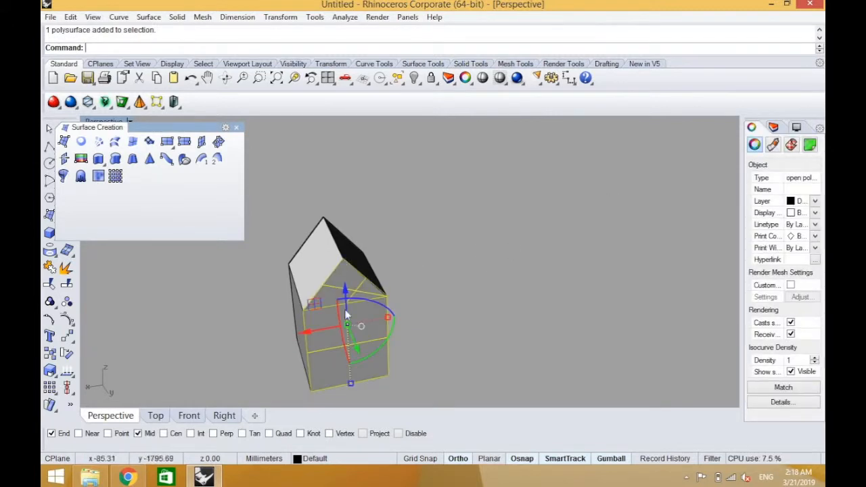
left_click(276, 309)
right_click_drag(276, 309, 498, 304)
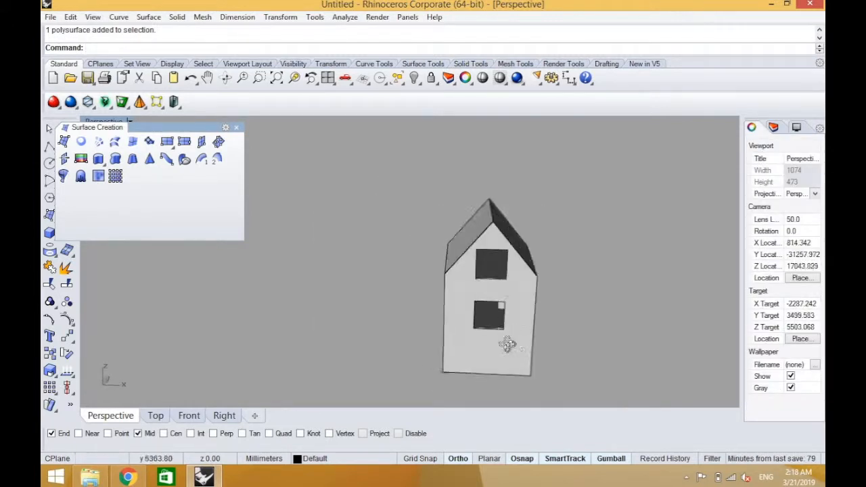
- Draw a circle with a 3000 mm radius on the ground in front of the house's window side
scroll(455, 299, "down", 10)
scroll(399, 329, "up", 5)
type("circle")
key("Return")
left_click(399, 327)
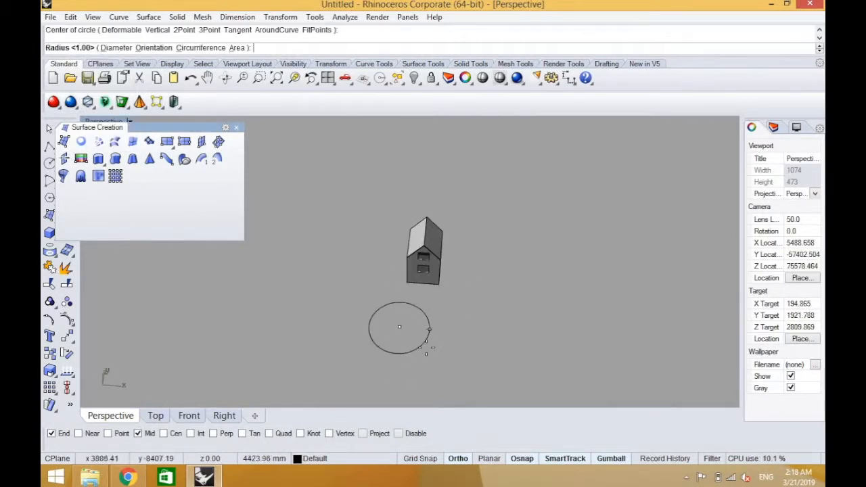
type("3000")
key("Return")
scroll(431, 328, "up", 4)
- Draw a second, smaller circle on the ground beside the first one
key("c")
key("Return")
key("Escape")
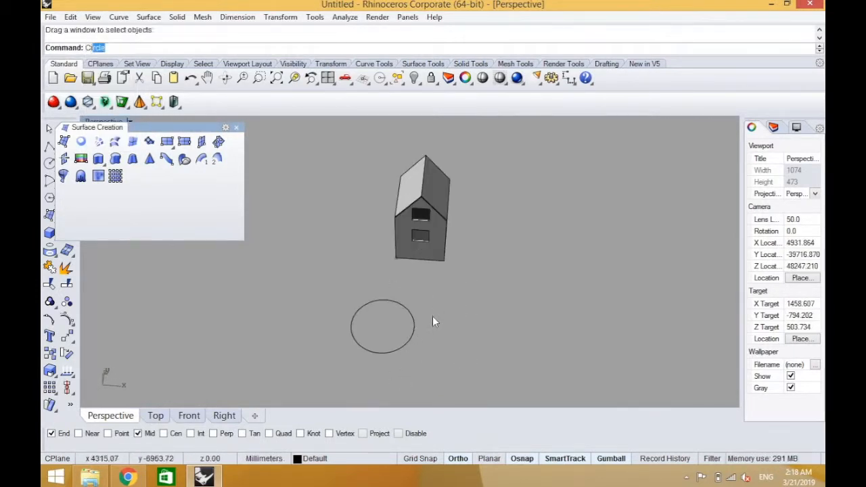
right_click(432, 316)
left_click(455, 318)
left_click(476, 319)
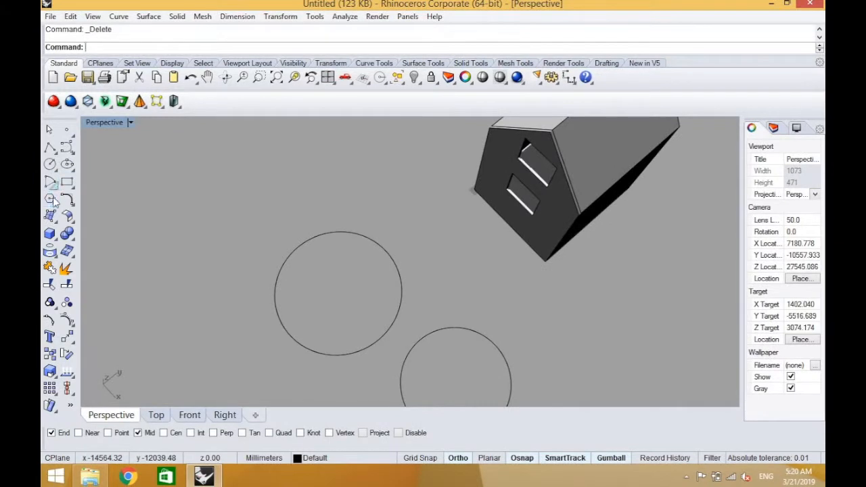
- Draw a 16-sided star centred in the larger circle, with outer radius about 2990 mm and inner radius about 2520 mm
left_click(57, 205)
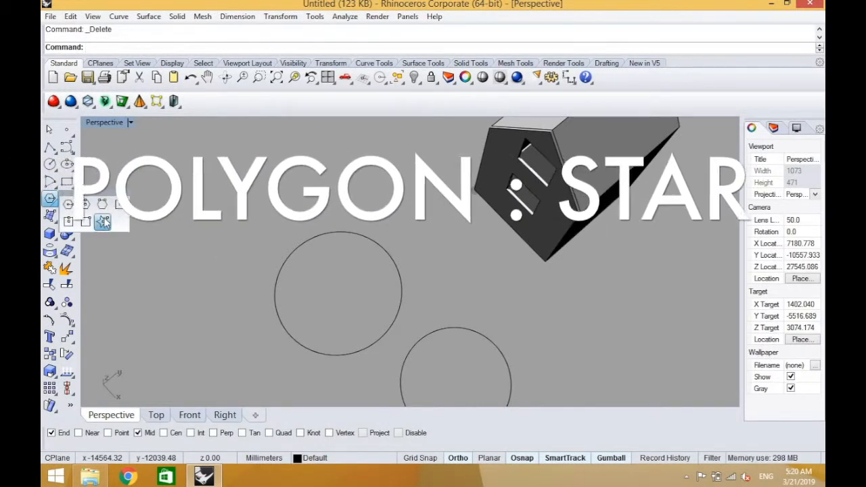
left_click(103, 223)
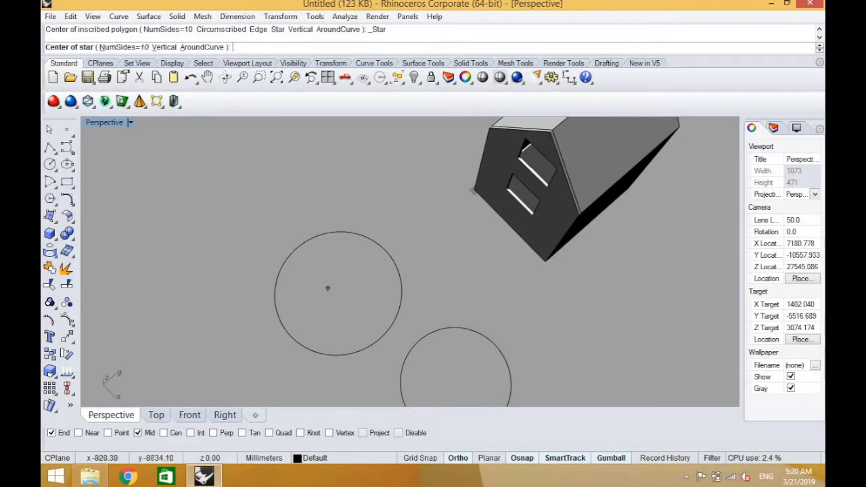
left_click(121, 48)
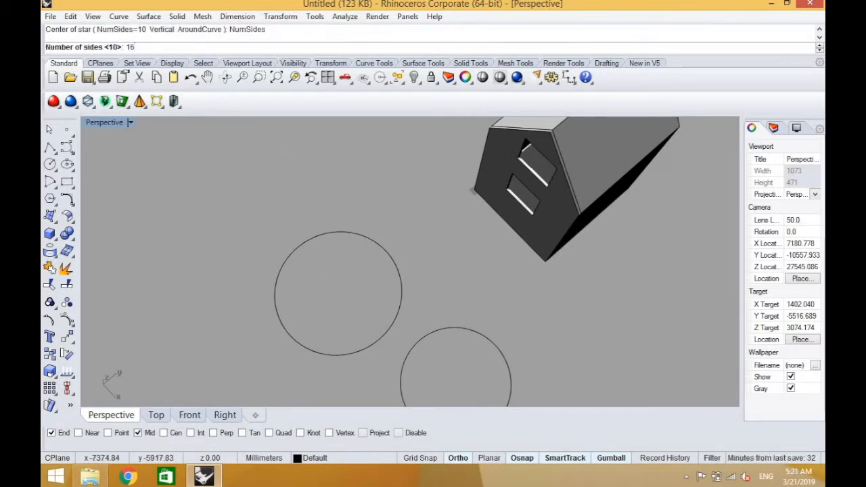
type("16")
key("Return")
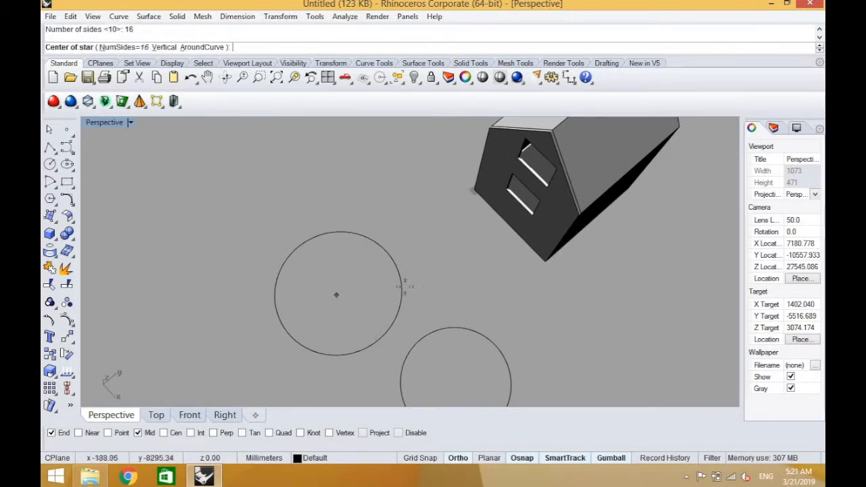
left_click(335, 292)
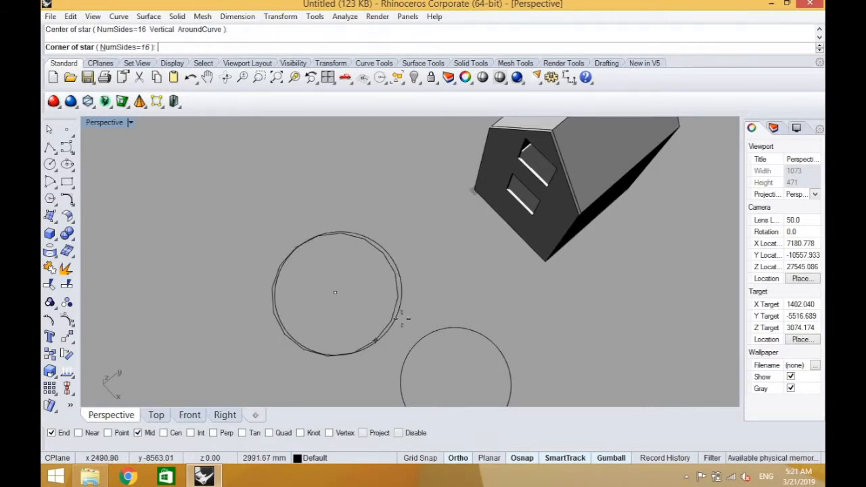
left_click(396, 318)
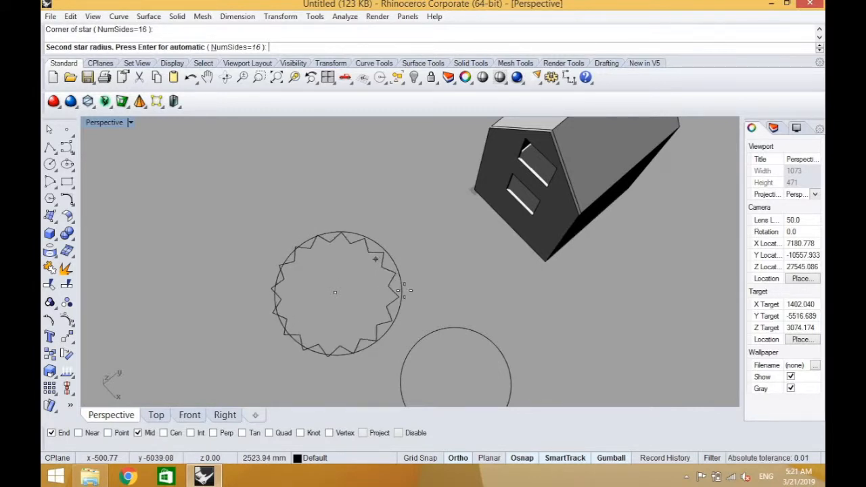
left_click(406, 291)
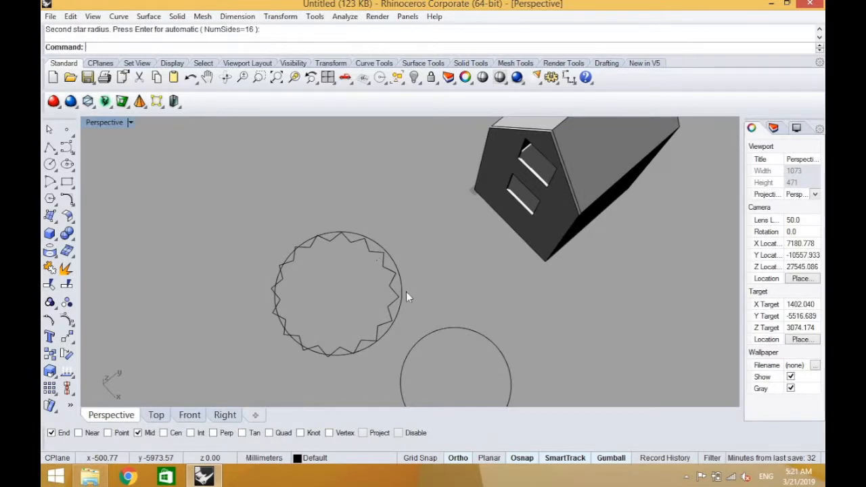
- Delete the larger guide circle around the first star
right_click_drag(402, 273, 405, 285)
left_click(403, 291)
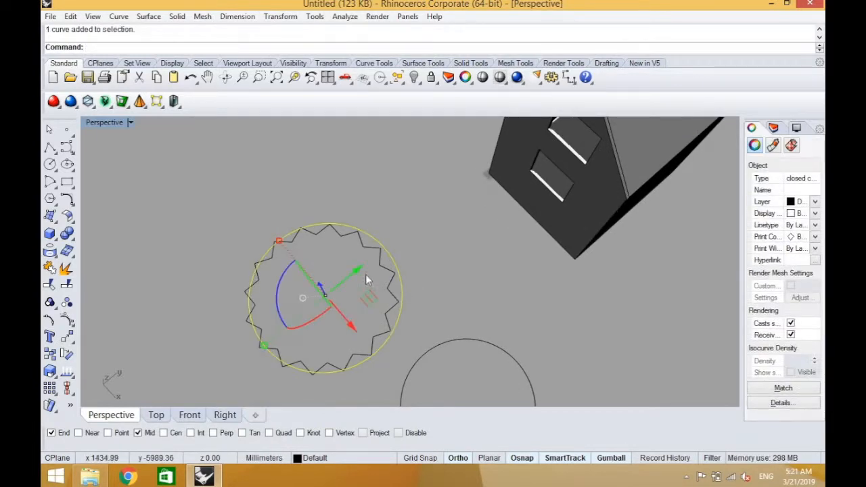
key("Delete")
scroll(365, 274, "down", 5)
scroll(370, 300, "up", 5)
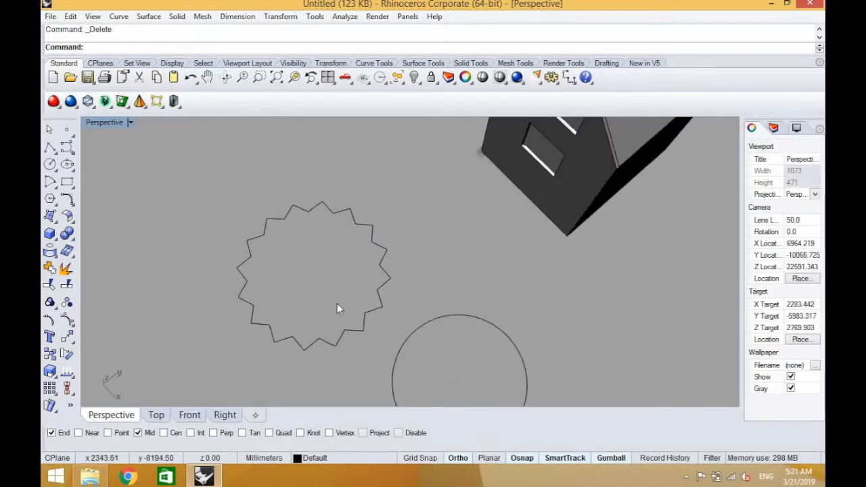
- Draw a 16-sided star centred in the smaller circle and reaching its edge, with inner radius about 2000 mm
right_click(411, 367)
scroll(416, 331, "down", 4)
scroll(417, 321, "up", 4)
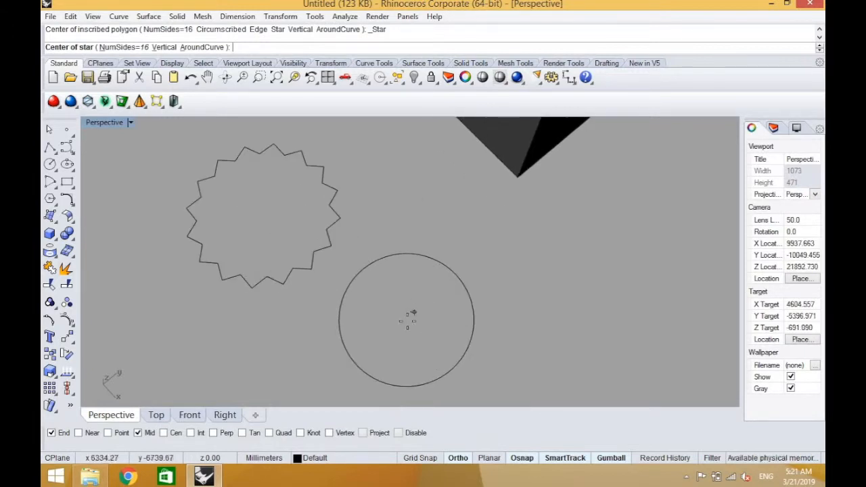
left_click(406, 316)
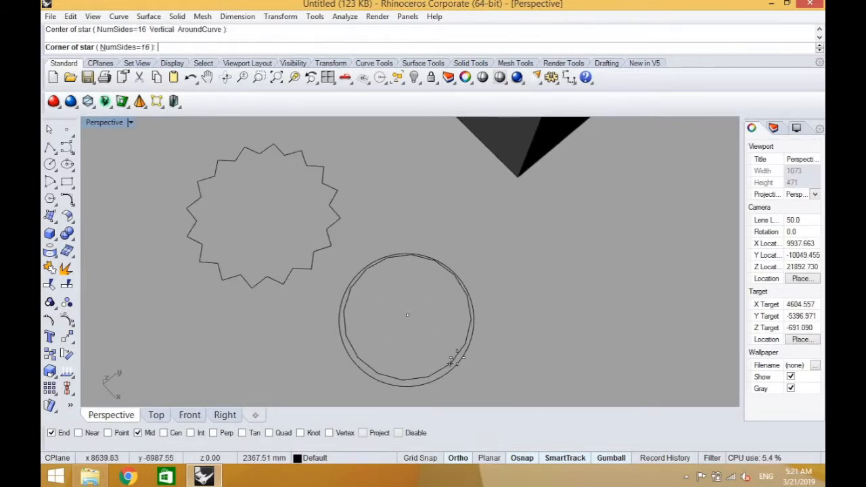
left_click(459, 365)
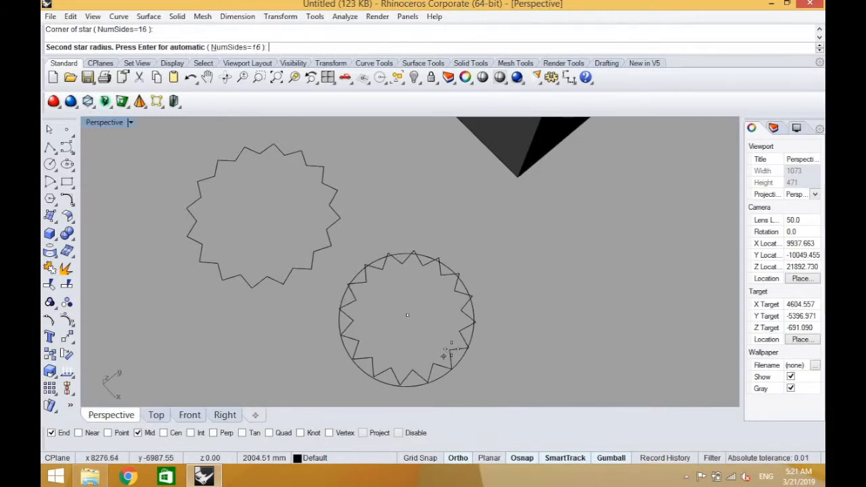
left_click(453, 350)
- Delete the remaining guide circle around the smaller star
left_click(464, 361)
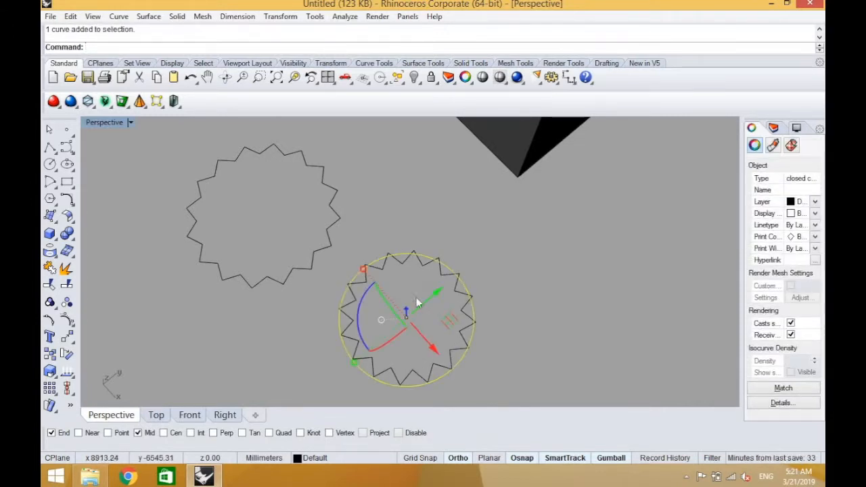
key("Delete")
scroll(390, 272, "down", 3)
scroll(397, 301, "up", 3)
scroll(345, 216, "down", 3)
scroll(401, 265, "up", 3)
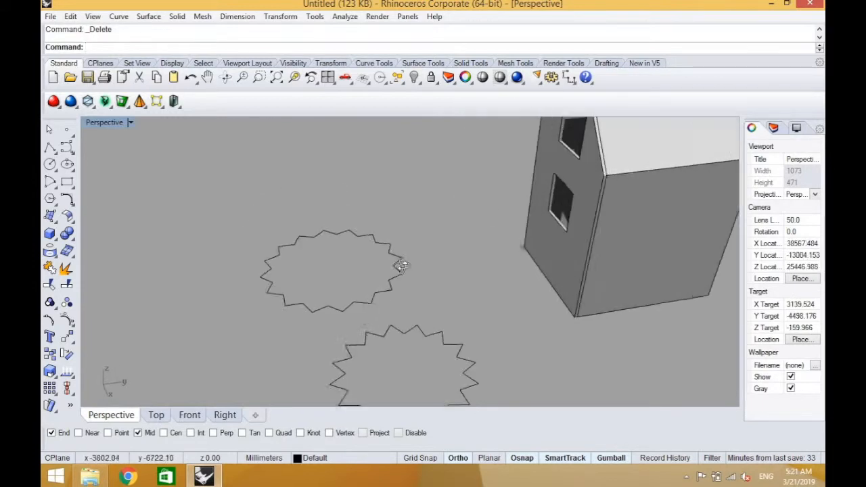
- Start a Loft between the larger star and the outline of the house's upper window
right_click_drag(402, 265, 293, 279)
scroll(412, 292, "down", 5)
left_click(291, 278)
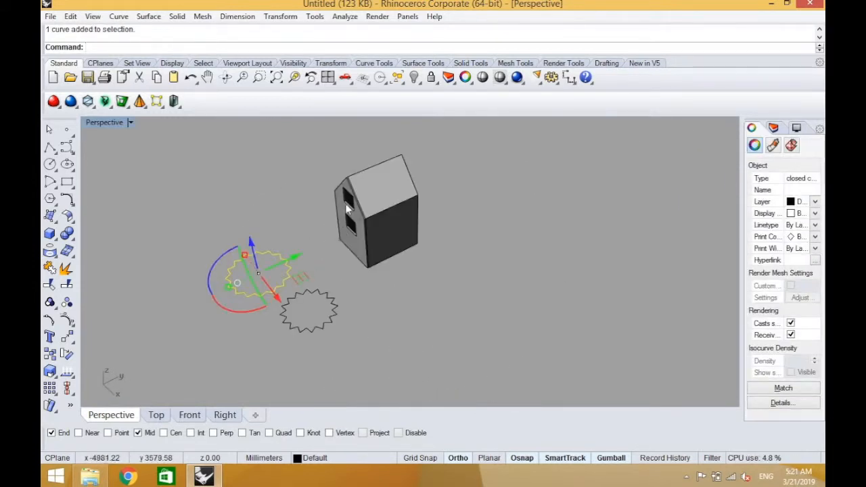
left_click(347, 203, "shift")
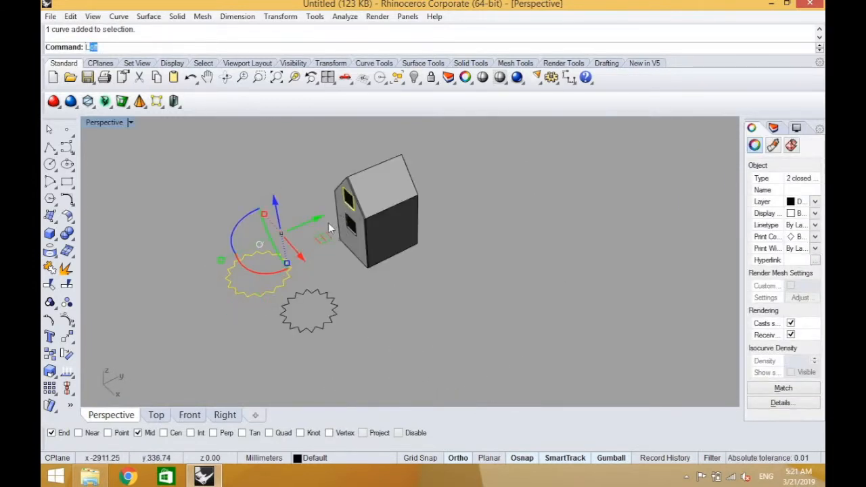
type("ft")
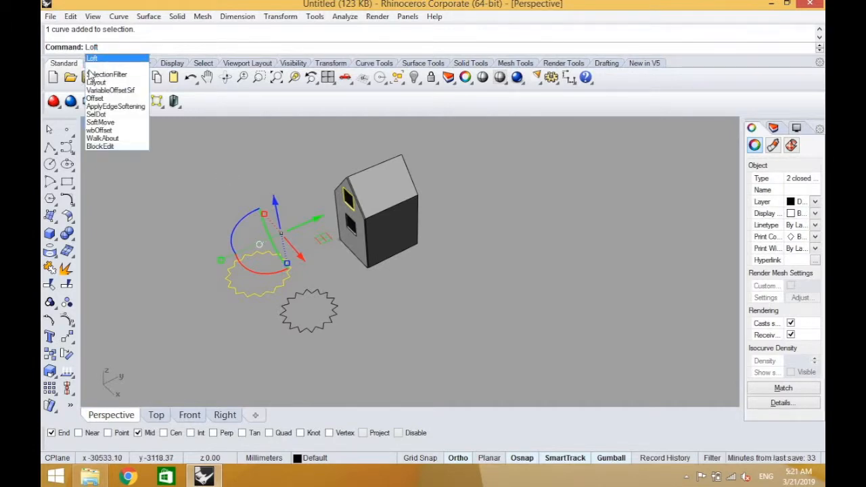
left_click(95, 60)
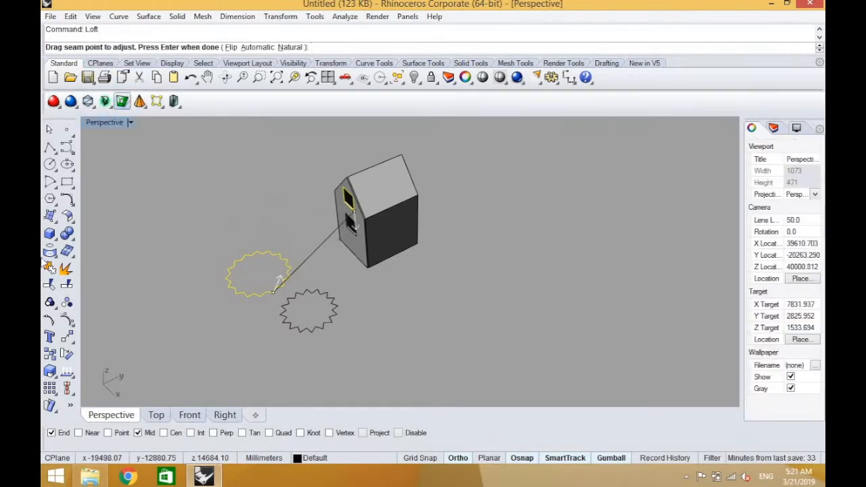
- Accept the loft's seam points and use the Uniform style
left_click(73, 226)
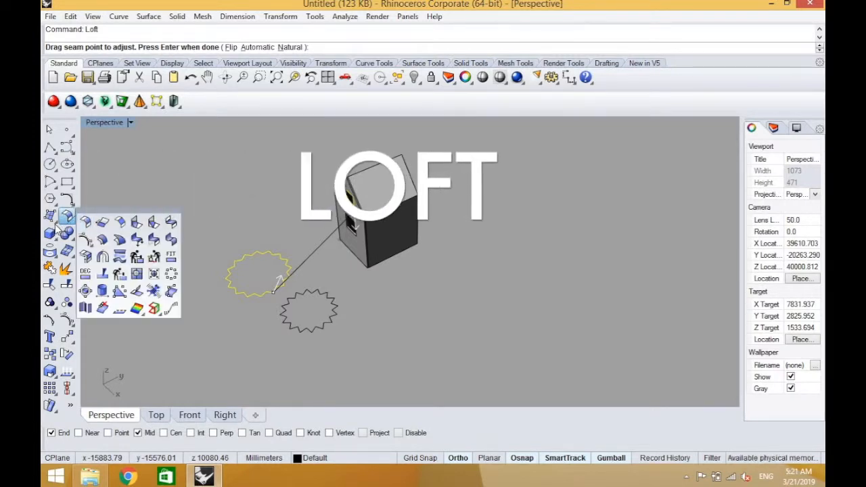
left_click(55, 222)
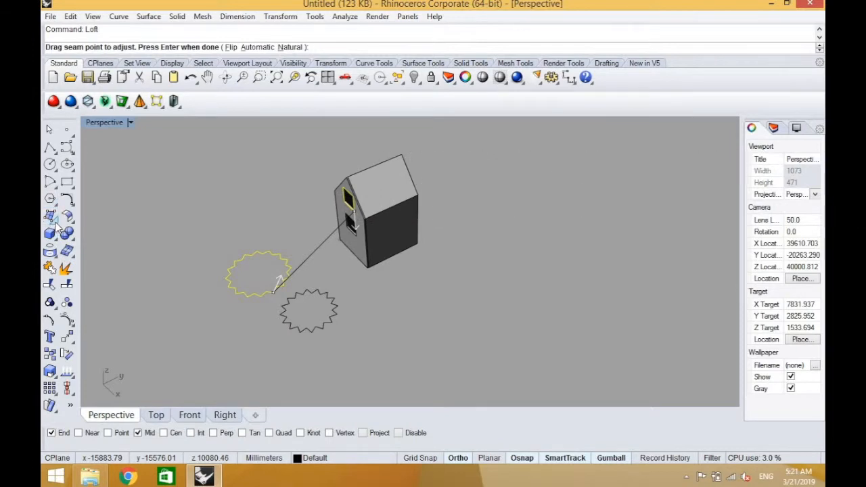
left_click(52, 217)
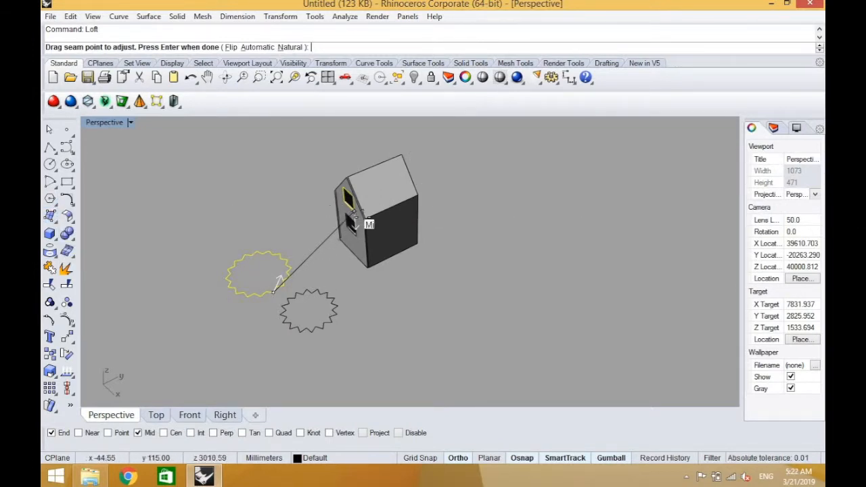
scroll(353, 217, "up", 2)
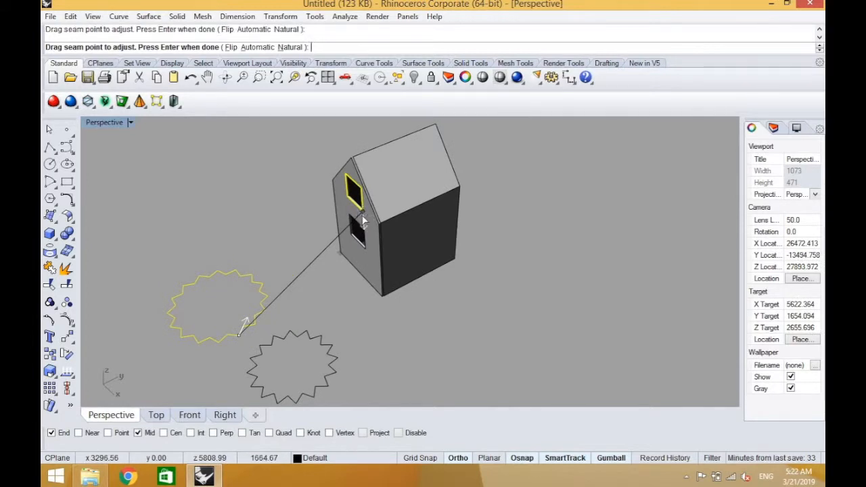
key("Return")
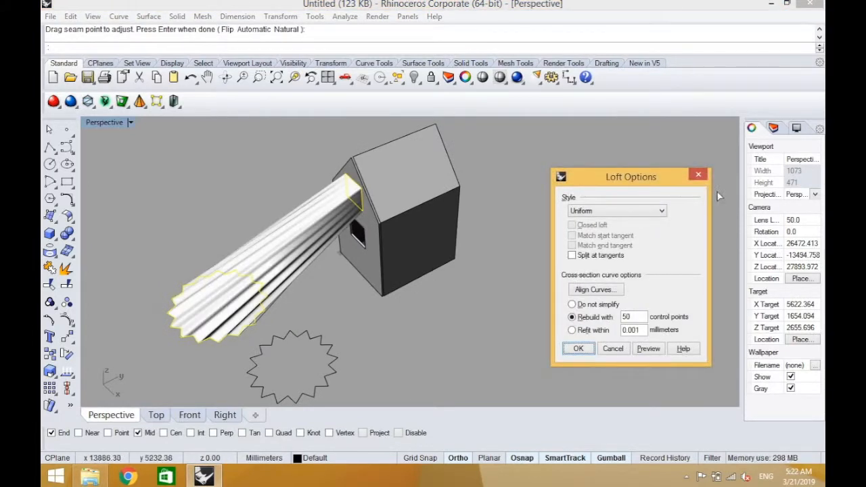
left_click(597, 211)
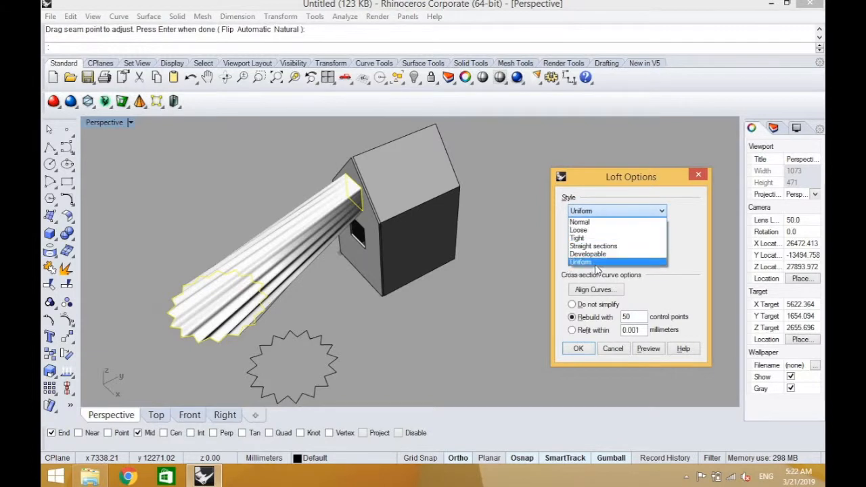
left_click(594, 262)
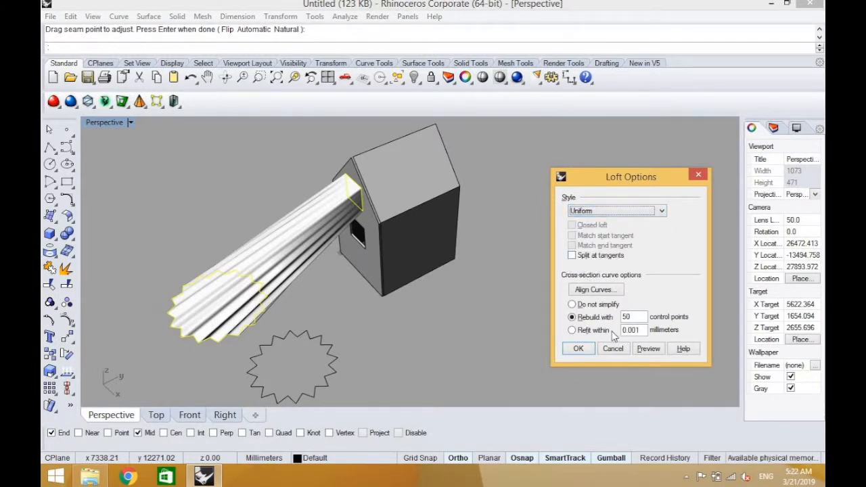
- Examine how closely the previewed loft surface follows the points of the star at its base
right_click_drag(271, 289, 396, 180)
scroll(300, 246, "up", 6)
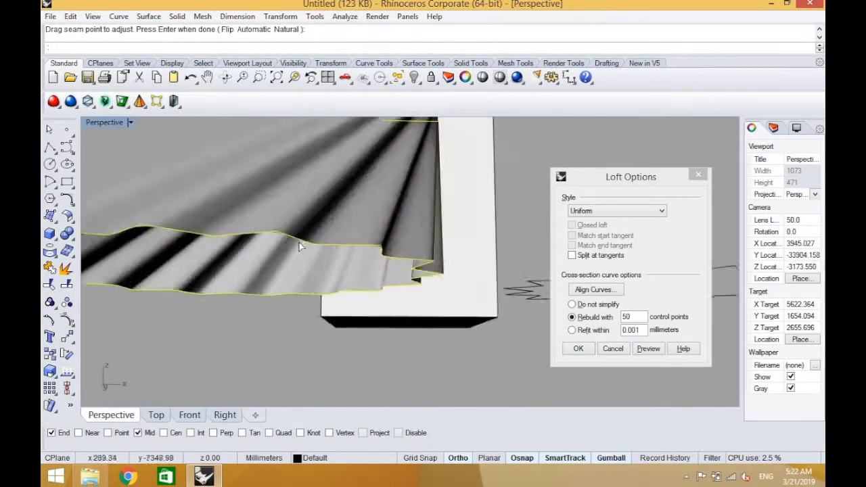
scroll(304, 249, "up", 5)
right_click_drag(302, 246, 182, 334)
scroll(177, 252, "up", 8)
scroll(244, 286, "down", 8)
scroll(193, 341, "up", 8)
scroll(183, 333, "down", 8)
scroll(219, 350, "up", 8)
scroll(218, 349, "up", 8)
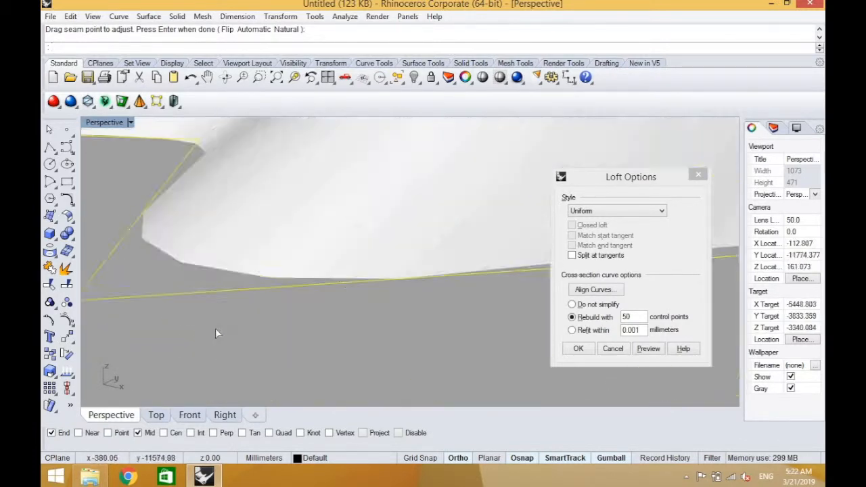
scroll(215, 328, "down", 6)
- Try rebuilding the loft sections with 100 control points and preview the fit along the star's edge
left_click(636, 316)
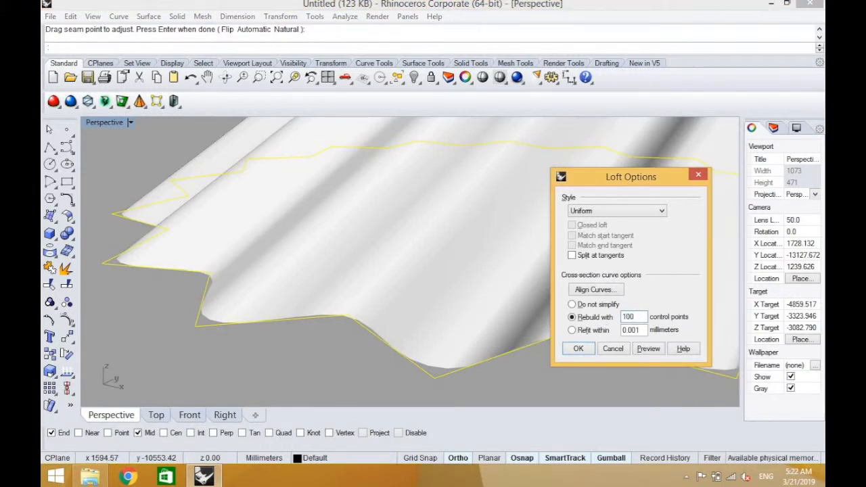
left_click(645, 349)
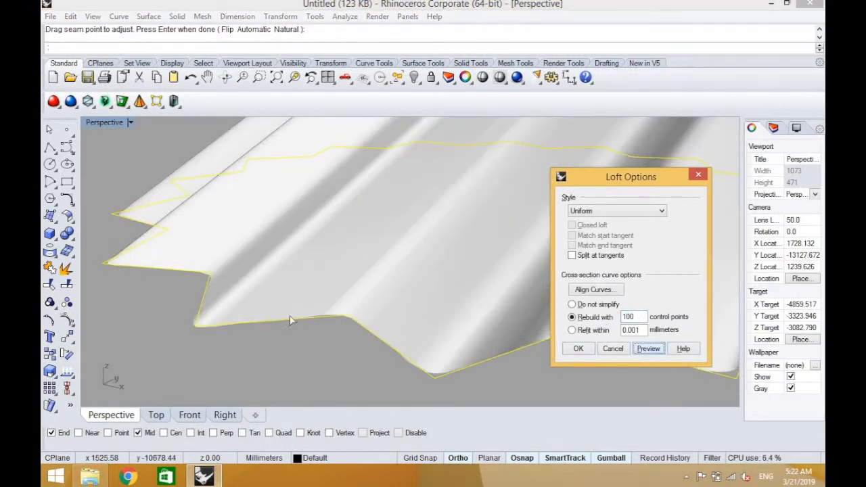
right_click_drag(318, 286, 373, 400)
scroll(323, 286, "down", 4)
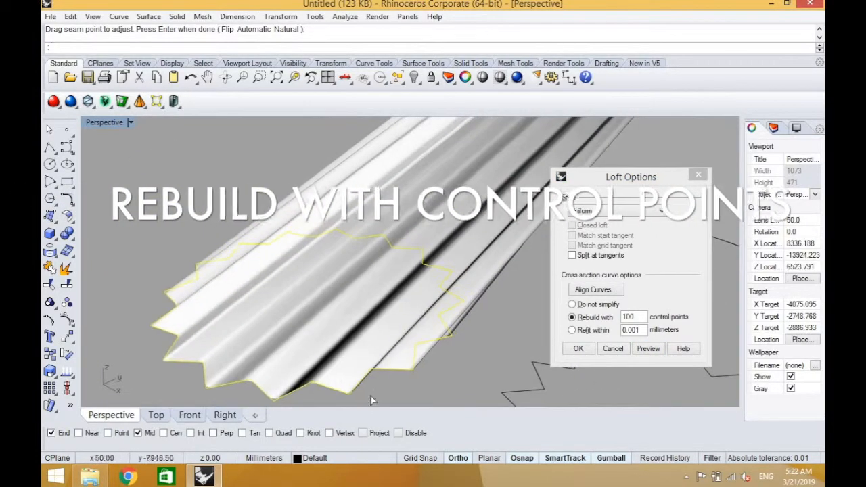
scroll(294, 316, "up", 4)
scroll(291, 338, "down", 4)
scroll(303, 367, "up", 5)
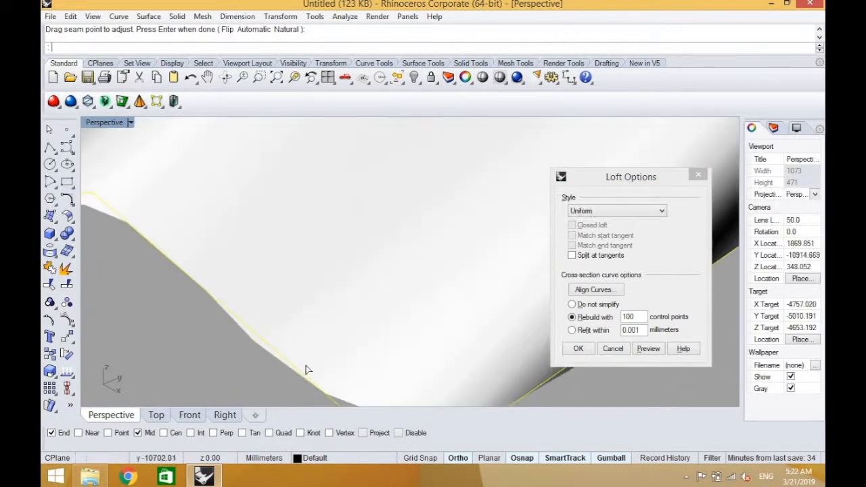
scroll(338, 379, "down", 5)
- Try rebuilding the loft sections with 150 control points and preview the fit along the star's edge
left_click_drag(637, 316, 623, 320)
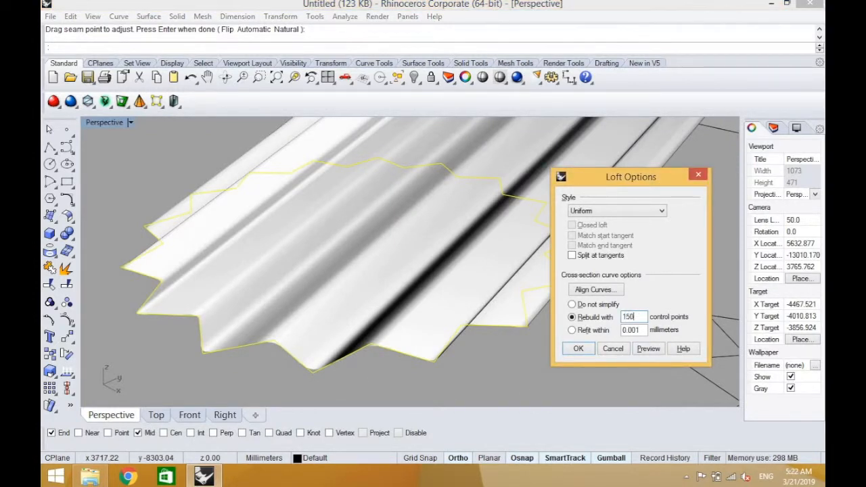
left_click(648, 349)
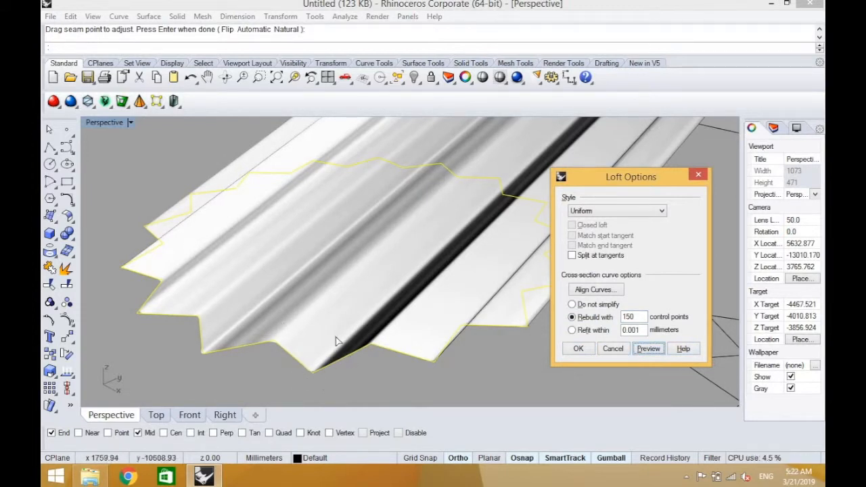
right_click_drag(215, 224, 318, 346)
scroll(318, 346, "up", 8)
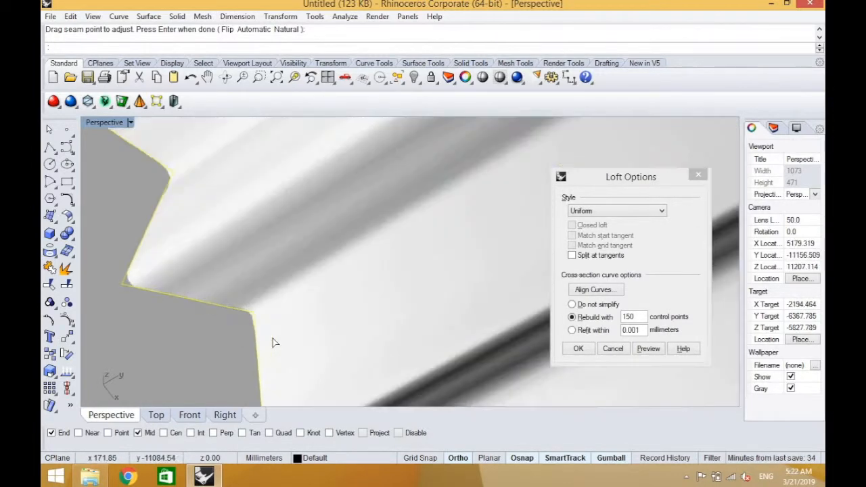
scroll(274, 343, "down", 5)
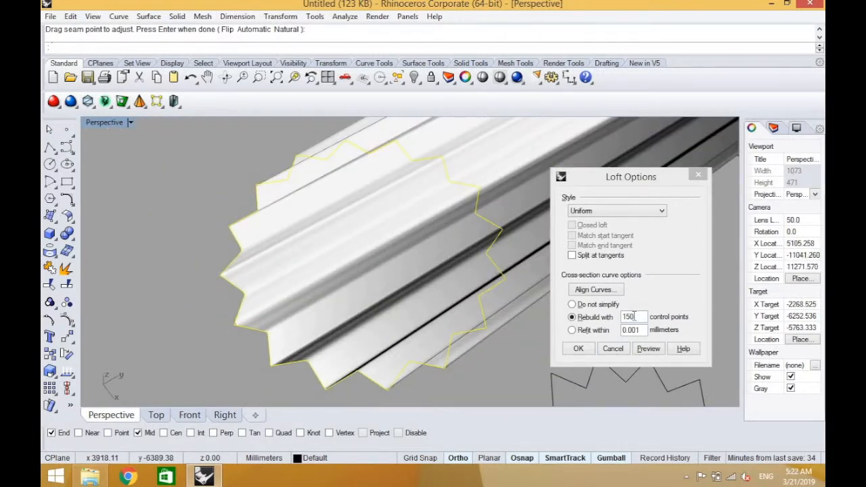
- Rebuild the loft sections with 200 control points and create the loft between the larger star and upper window
double_click(634, 316)
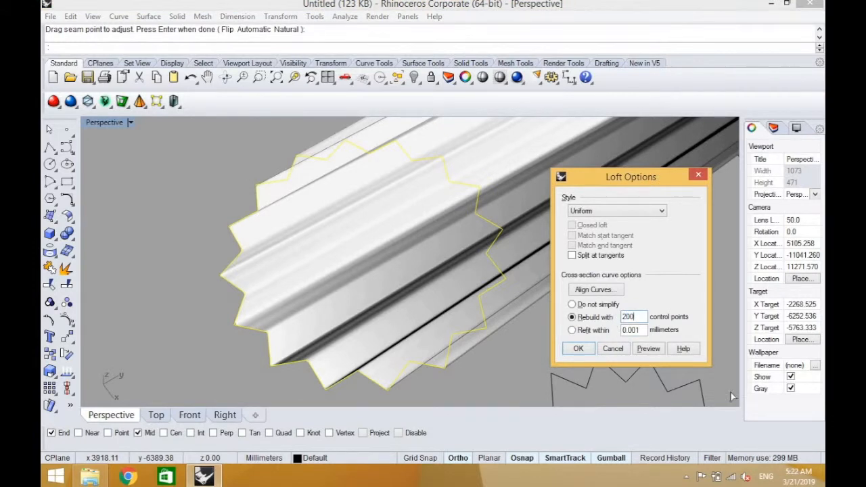
left_click(643, 349)
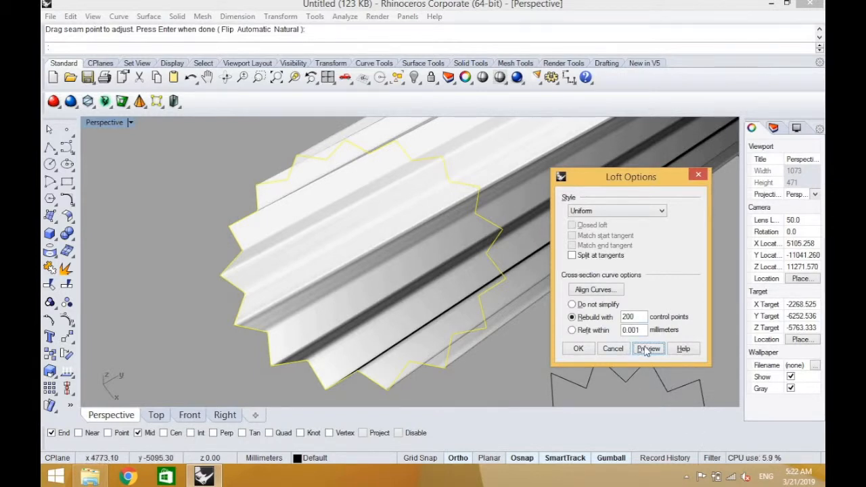
left_click(580, 348)
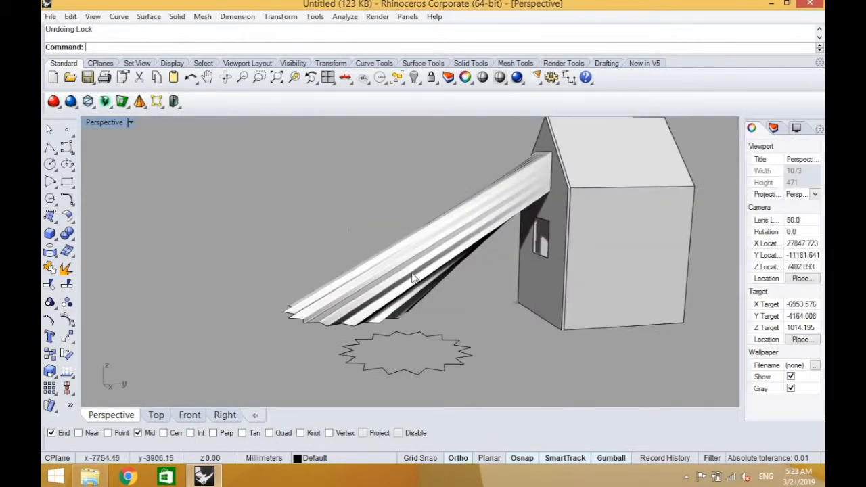
- Turn on the new loft's control points and raise its two middle rows of points
left_click(412, 277)
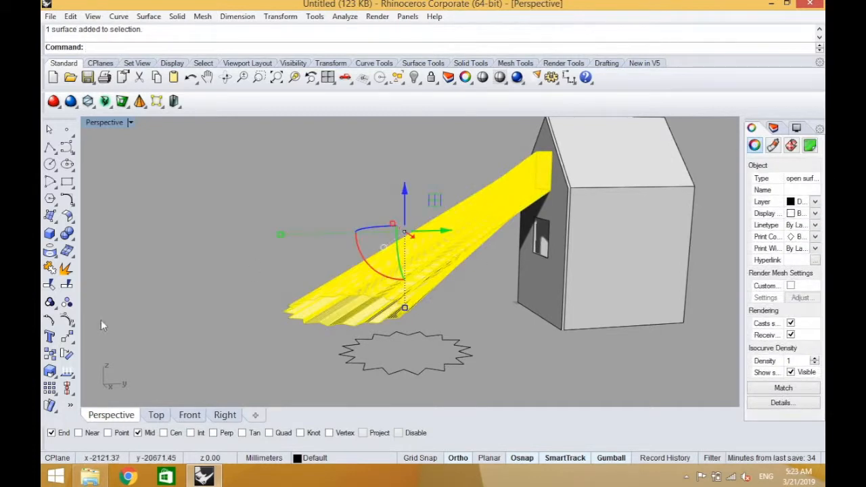
left_click(67, 321)
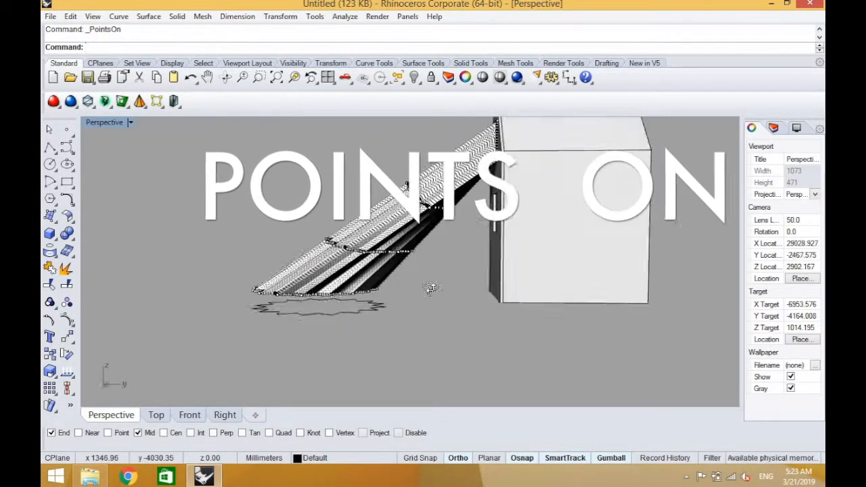
left_click_drag(465, 255, 368, 196)
mouse_move(467, 325)
right_mouse_down()
mouse_move(629, 300)
mouse_move(201, 290)
mouse_move(474, 338)
right_mouse_up()
left_click_drag(410, 188, 411, 132)
- Raise only the middle row of control points nearer the star base to arch the loft higher
right_click_drag(433, 224, 438, 163)
key("Escape")
mouse_move(460, 234)
left_mouse_down()
mouse_move(299, 188)
mouse_move(447, 226)
left_mouse_up()
left_click_drag(399, 157, 382, 124)
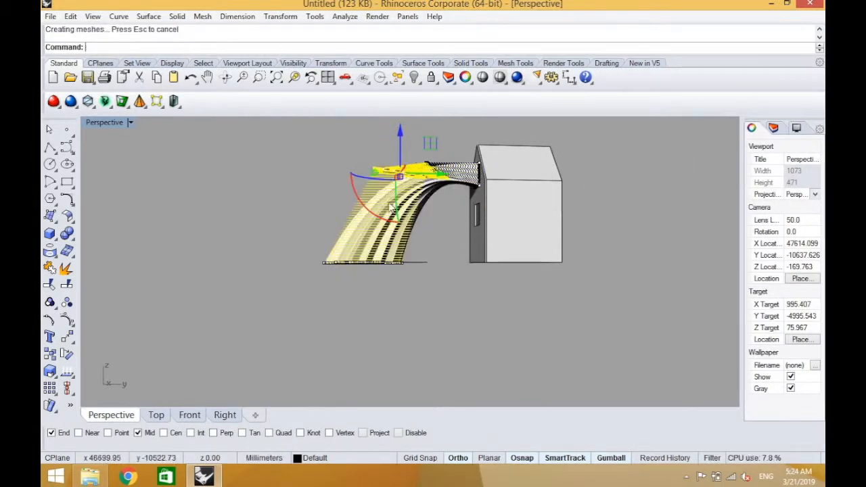
scroll(368, 237, "down", 4)
right_click_drag(383, 249, 452, 169)
left_click_drag(455, 152, 453, 125)
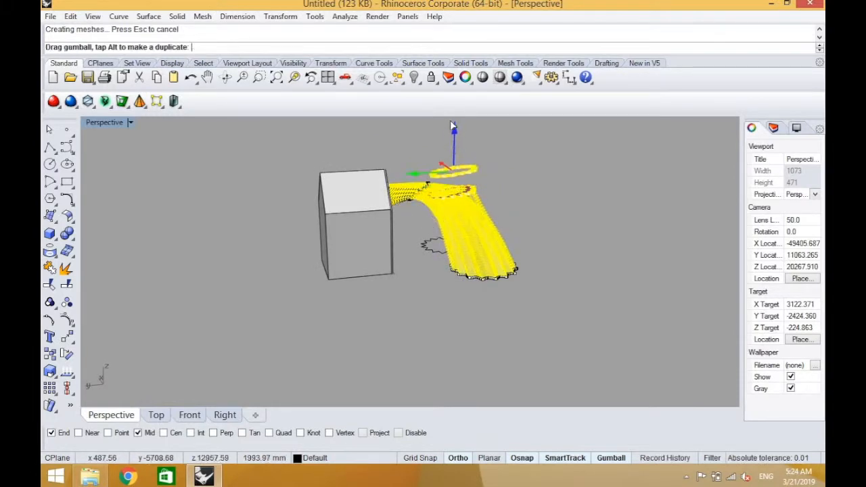
- Widen the raised row of control points along the green axis and move it away from the house
right_click_drag(466, 176, 370, 177)
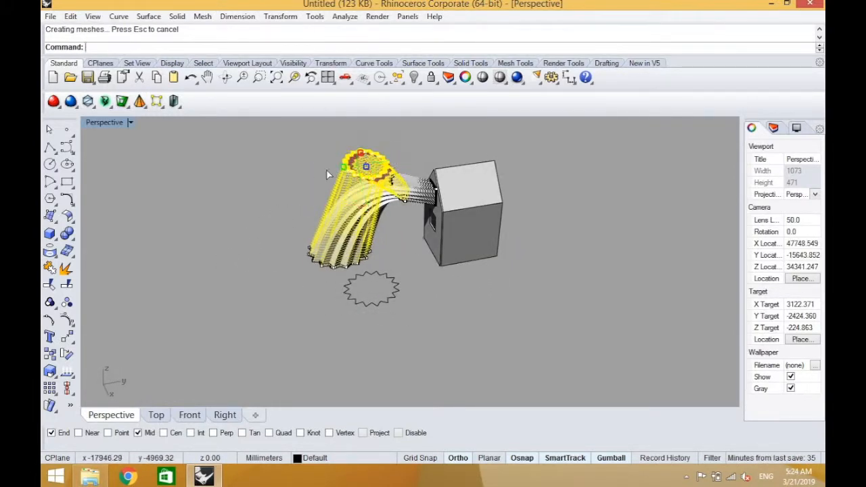
left_click_drag(332, 175, 312, 172)
right_click_drag(408, 260, 406, 193)
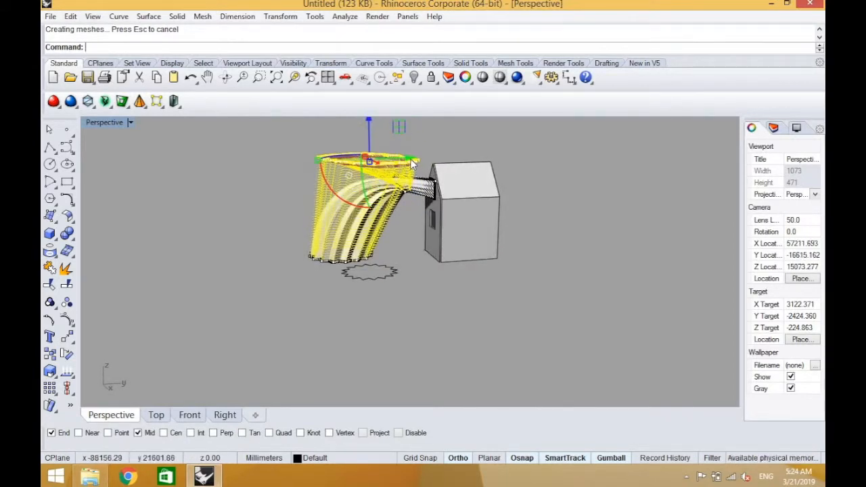
left_click_drag(409, 162, 380, 173)
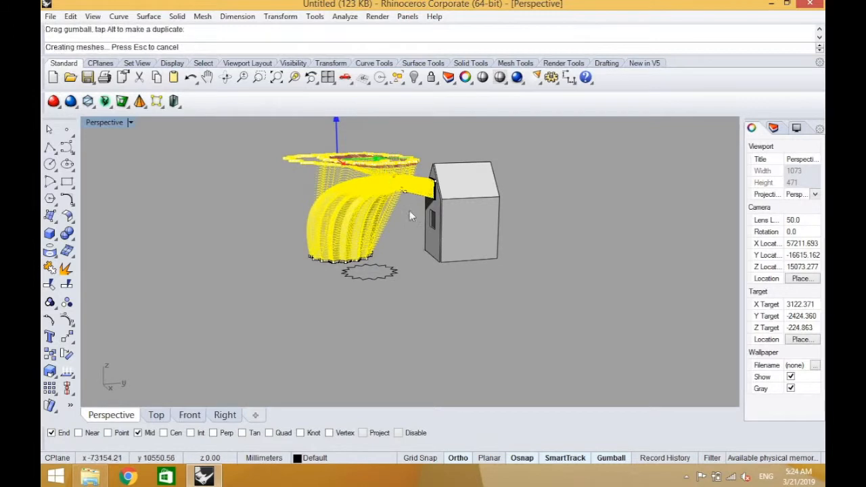
- Fine-tune the placement of the arched loft's control points and clear the point selection
right_click_drag(409, 215, 334, 265)
left_click_drag(336, 266, 330, 263)
right_click_drag(443, 269, 439, 177)
left_click_drag(442, 180, 453, 177)
right_click_drag(453, 178, 235, 231)
left_click(236, 230)
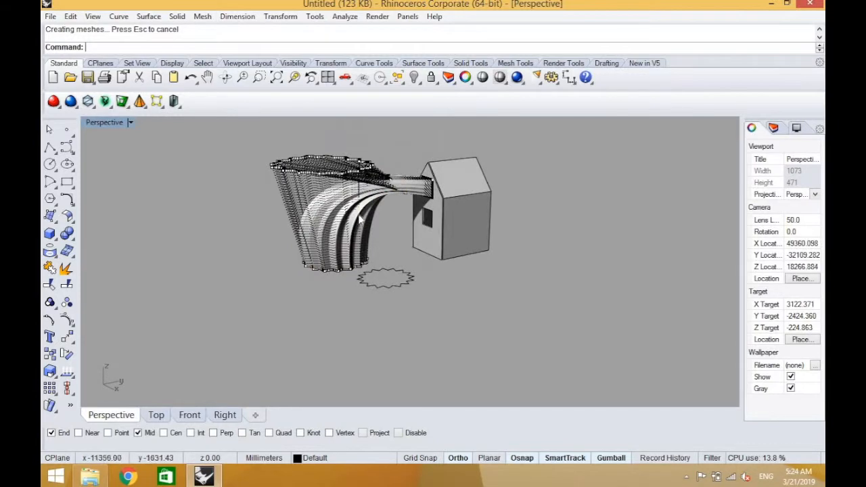
mouse_move(240, 228)
right_mouse_down()
mouse_move(515, 154)
mouse_move(498, 406)
mouse_move(387, 245)
mouse_move(338, 344)
mouse_move(402, 232)
mouse_move(352, 271)
mouse_move(369, 282)
mouse_move(376, 268)
right_mouse_up()
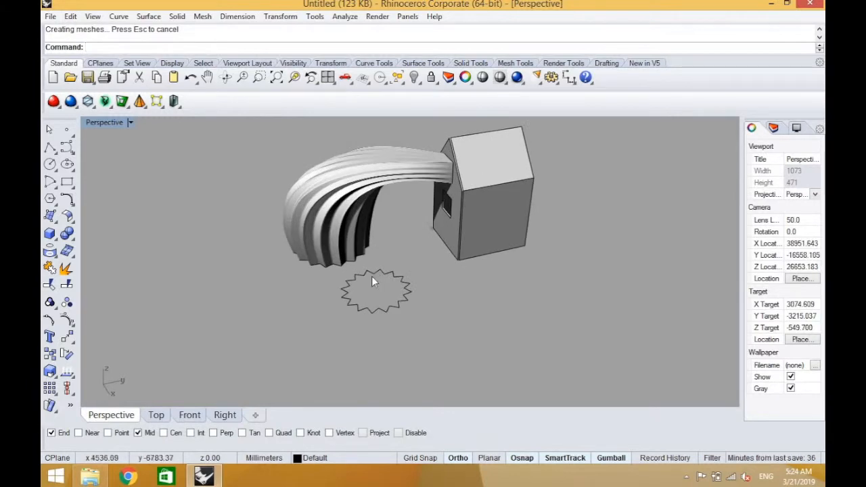
- Loft the remaining star to the outline of the house's lower window, accepting the seam points and loft options
left_click(372, 281)
left_click(442, 209, "shift")
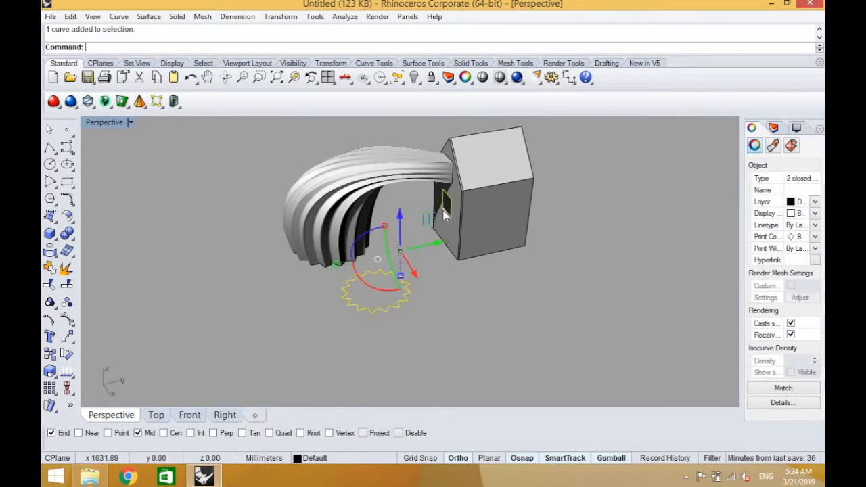
type("Loft")
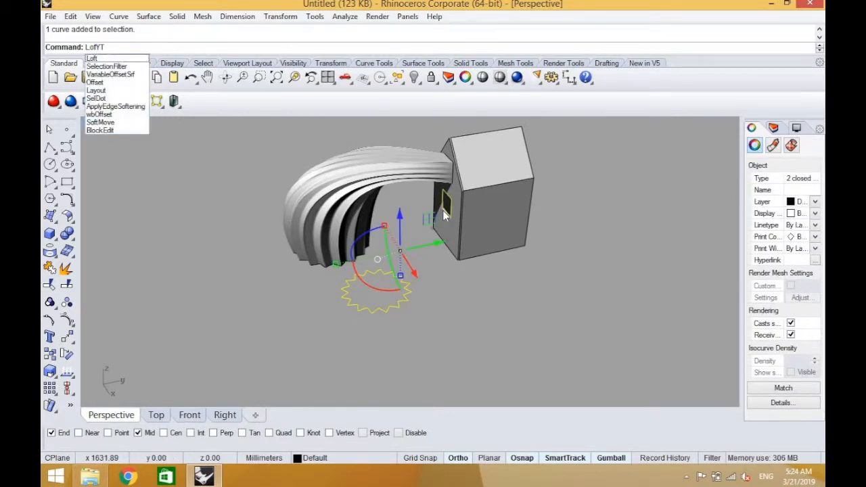
key("BackSpace")
key("BackSpace")
type("t")
key("Return")
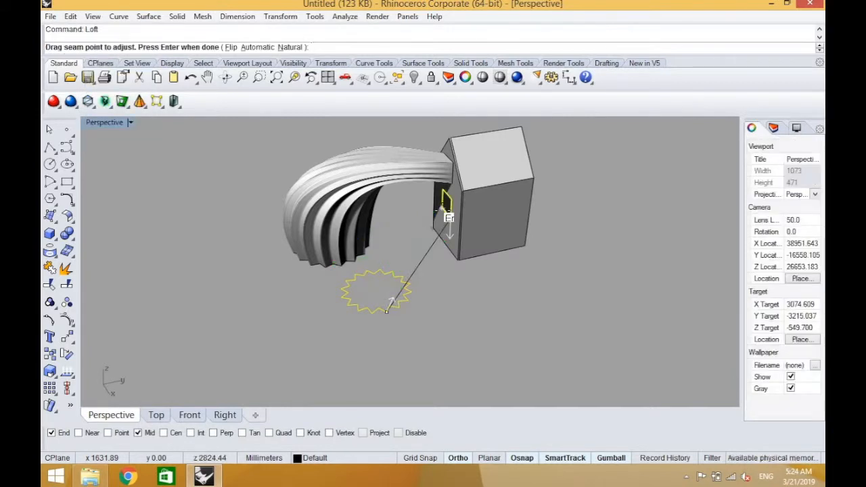
key("Return")
right_click_drag(325, 228, 343, 317)
left_click(577, 349)
scroll(140, 181, "up", 1)
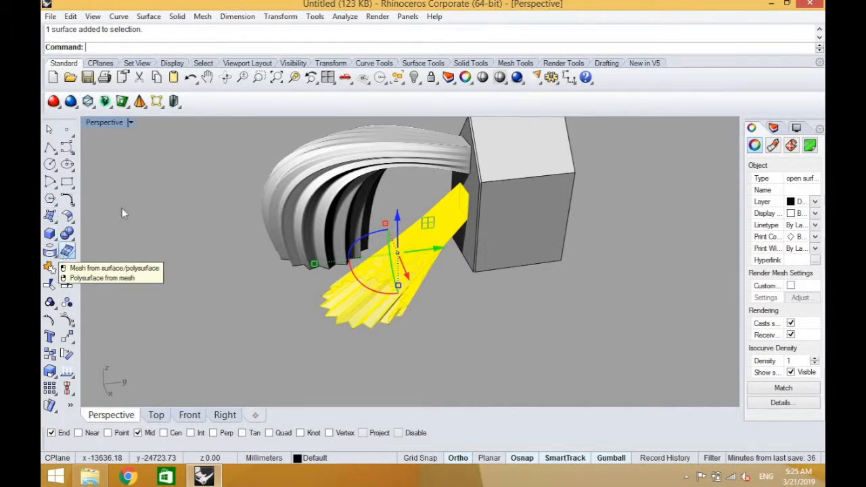
left_click(155, 210)
left_click(347, 193)
right_click(245, 164)
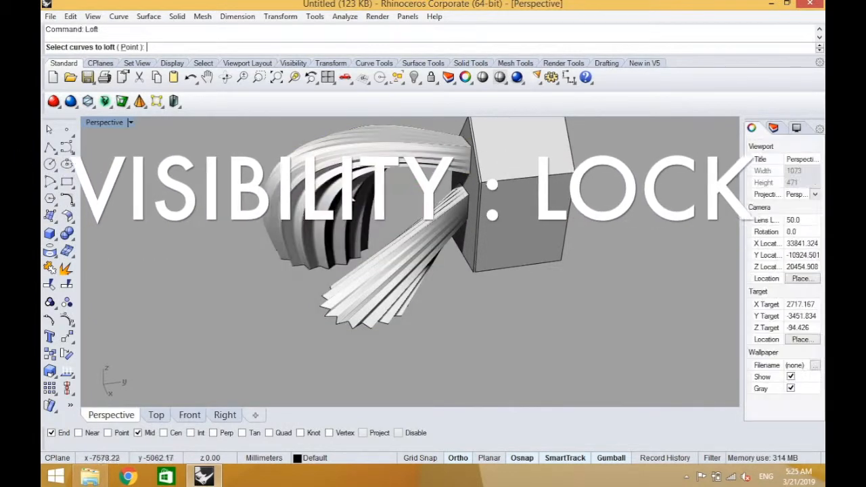
key("Escape")
- Lock the arched loft surface that leads to the upper window
left_click(331, 196)
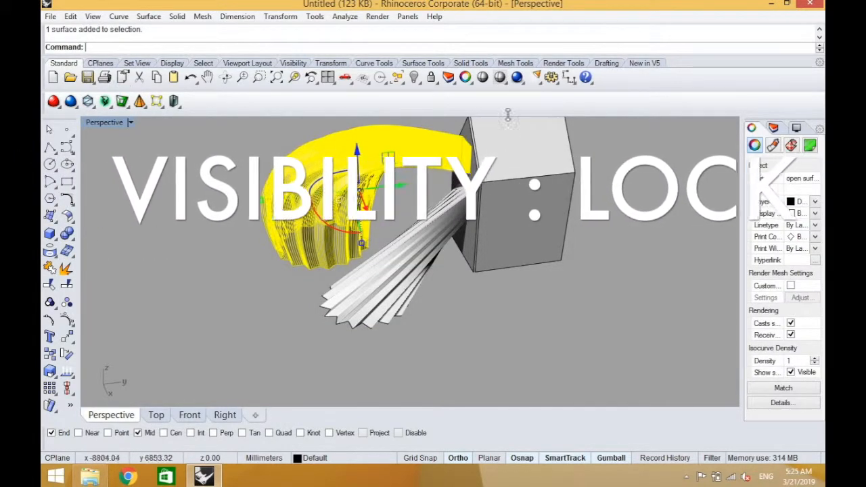
left_click(172, 63)
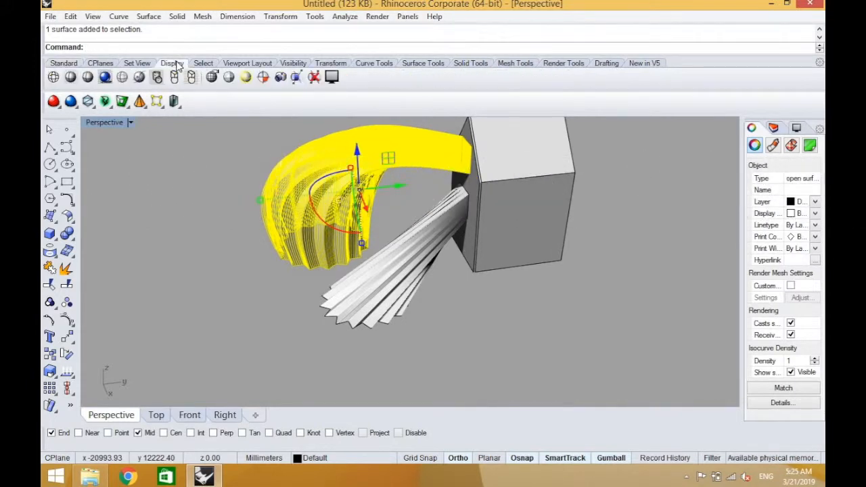
left_click(294, 63)
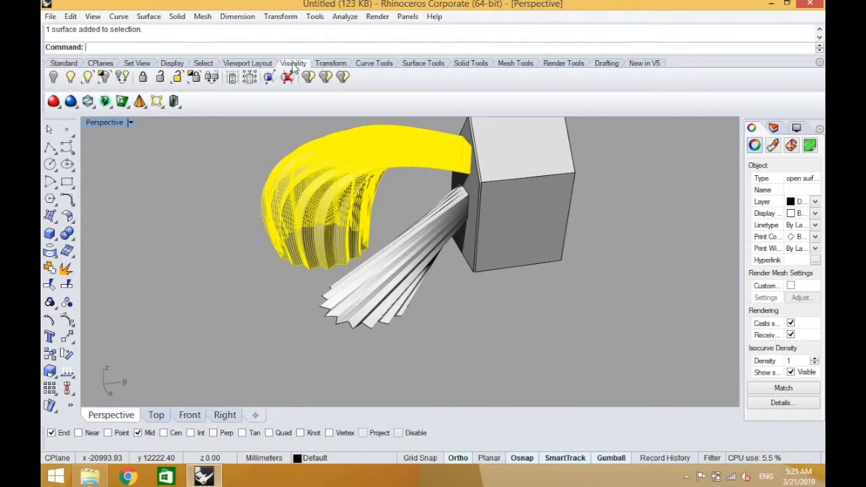
left_click(143, 76)
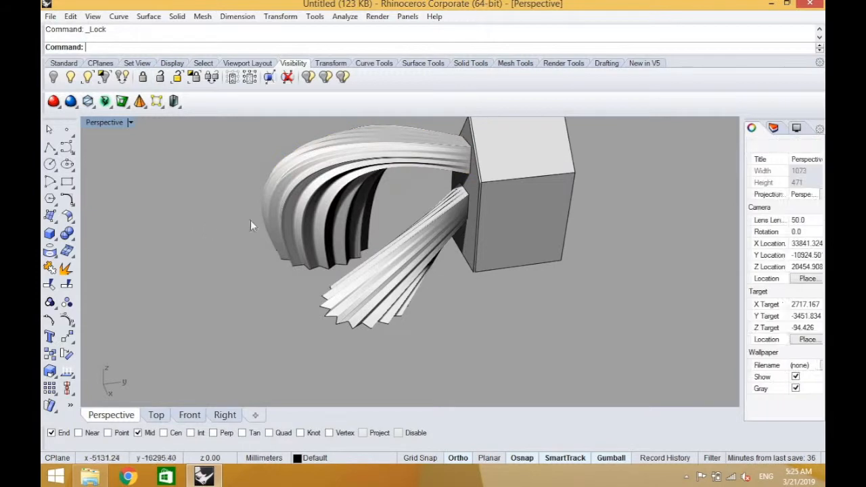
- Turn on the lower loft's control points and raise its two middle rows of points
left_click(399, 252)
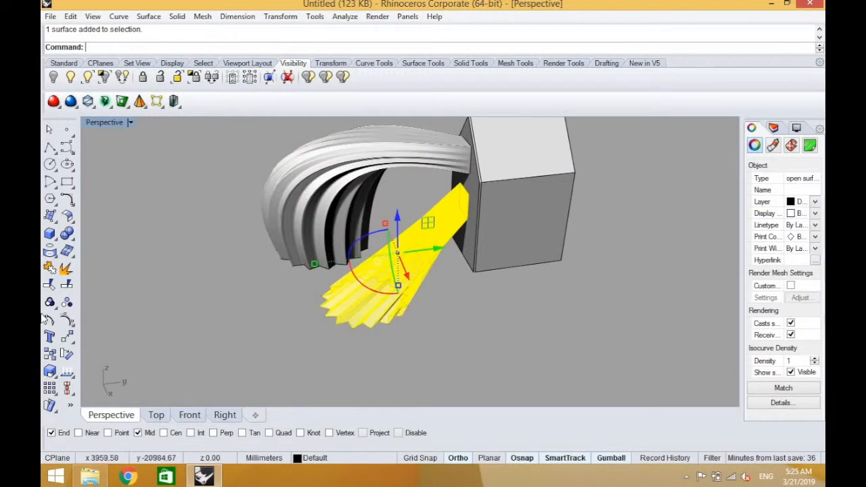
left_click(69, 323)
right_click_drag(415, 237, 388, 227)
left_click_drag(444, 256, 453, 250)
right_click_drag(409, 218, 407, 193)
left_click_drag(408, 193, 398, 139)
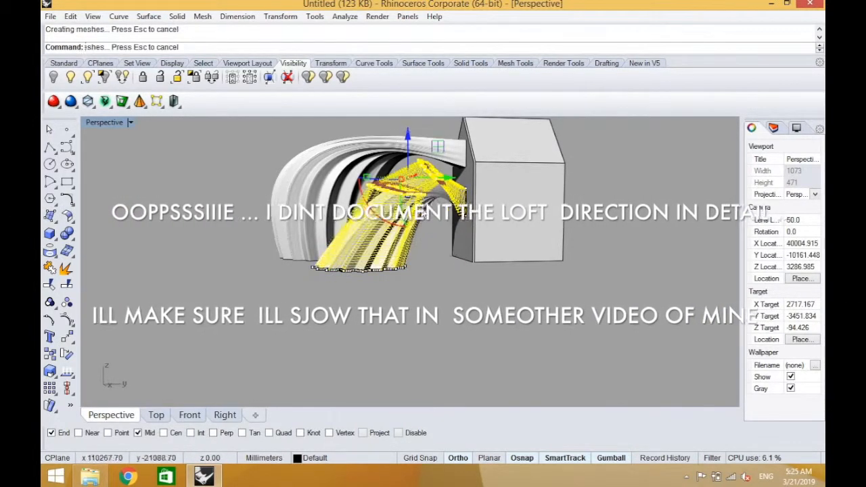
- Raise the lower loft's middle rows of control points further and shift them away from the house
right_click_drag(417, 213, 371, 237)
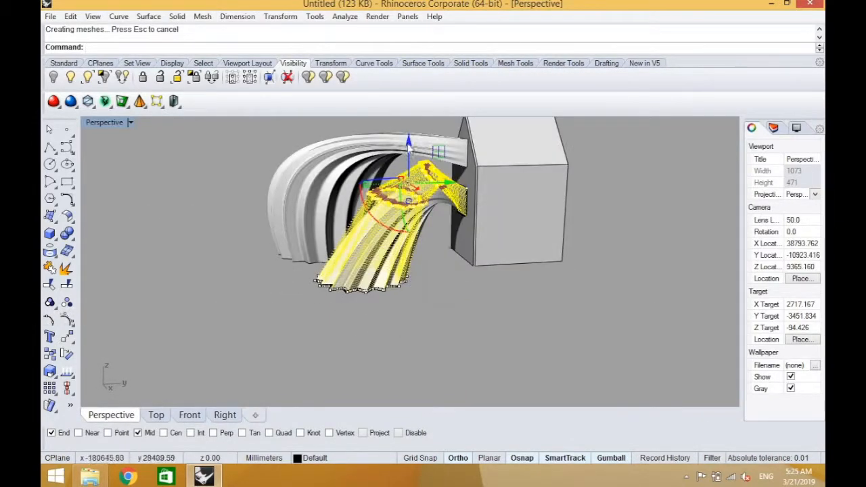
left_click_drag(403, 140, 406, 129)
right_click_drag(472, 252, 435, 190)
left_click_drag(438, 196, 436, 208)
right_click_drag(439, 210, 350, 196)
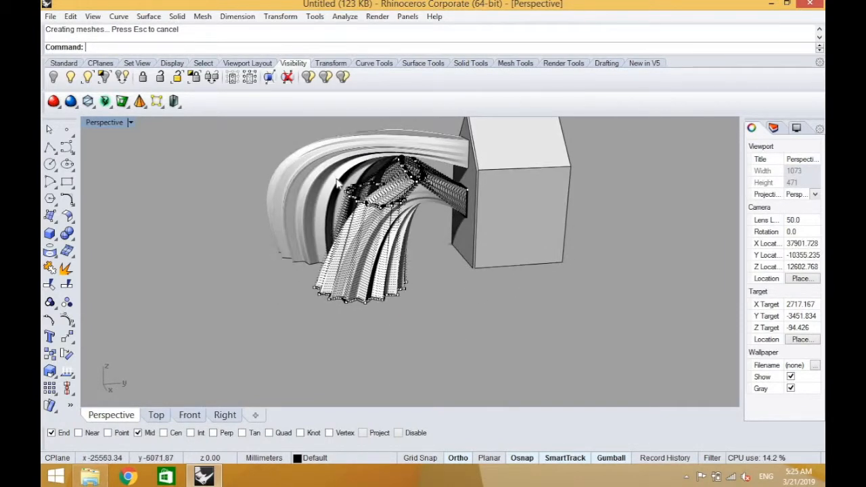
right_click_drag(416, 262, 323, 171)
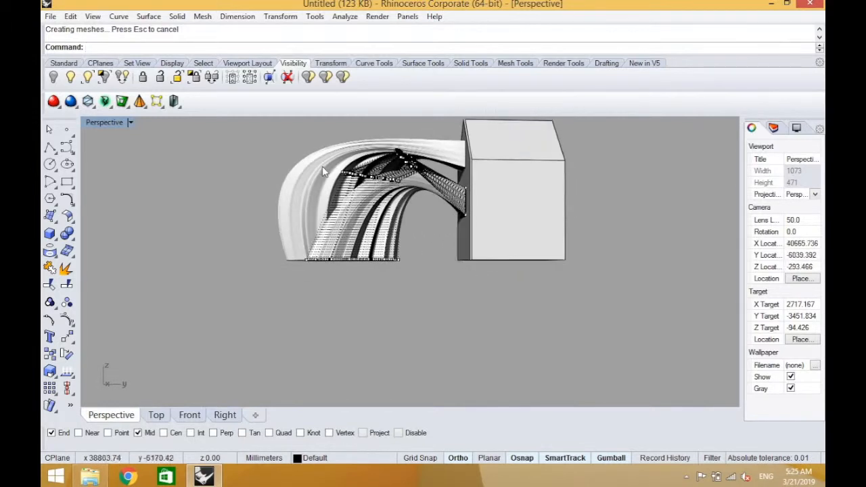
right_click_drag(410, 212, 327, 178)
left_click_drag(389, 221, 392, 223)
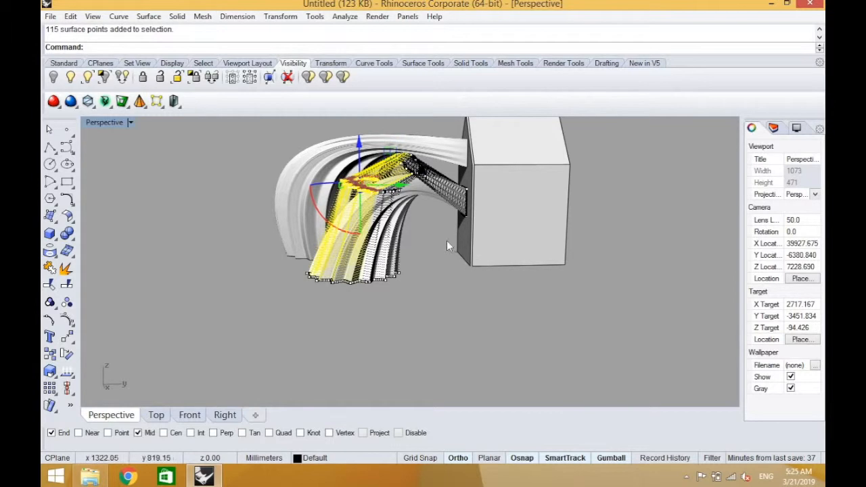
scroll(408, 213, "up", 4)
key("Escape")
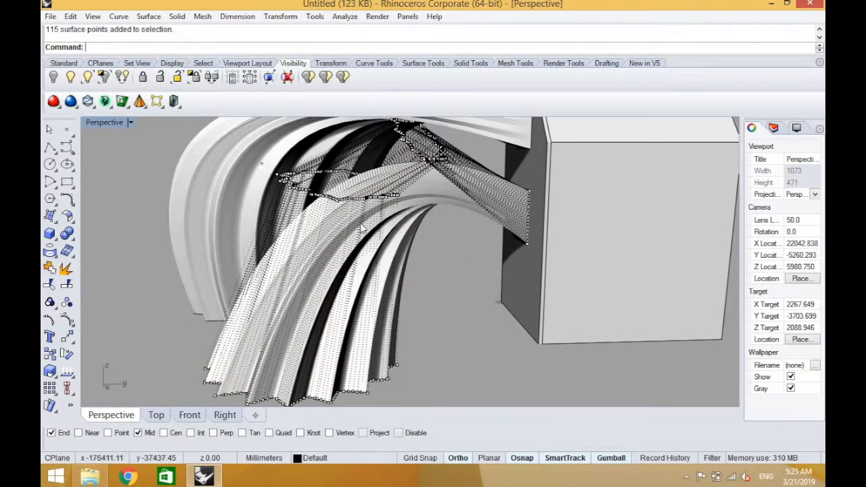
- Select the full row of control points above the lower loft's star base and move it away from the house
left_click_drag(410, 247, 416, 256)
scroll(360, 146, "up", 6)
right_click_drag(405, 197, 336, 235)
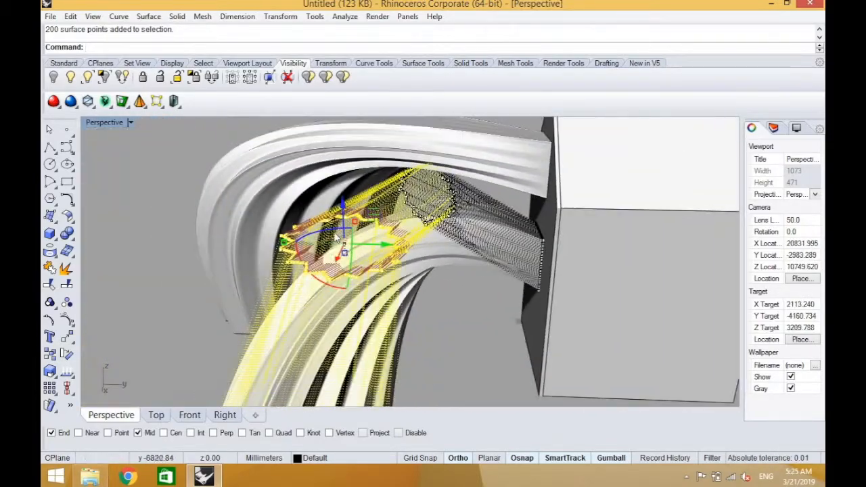
left_click_drag(373, 246, 304, 245)
- Adjust the selected row along the green axis and move it sideways, away from the larger loft
scroll(368, 245, "down", 4)
right_click_drag(386, 246, 338, 287)
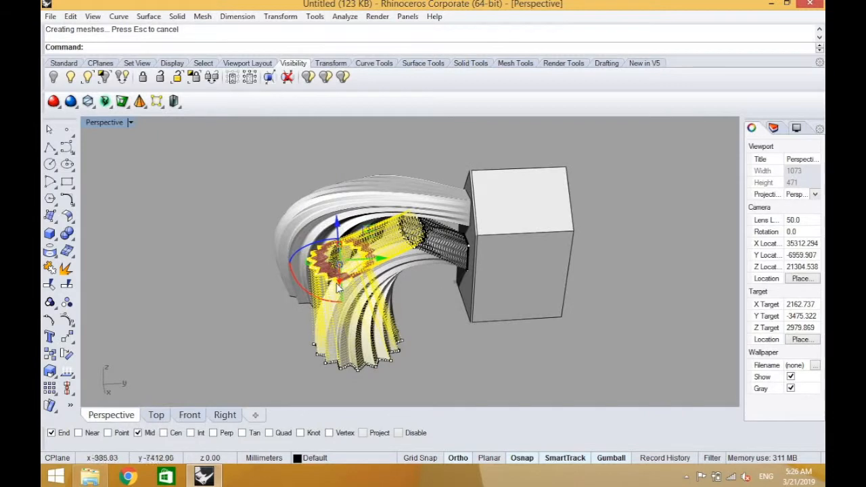
left_click_drag(309, 266, 299, 265)
right_click_drag(391, 306, 402, 294)
left_click_drag(396, 295, 451, 326)
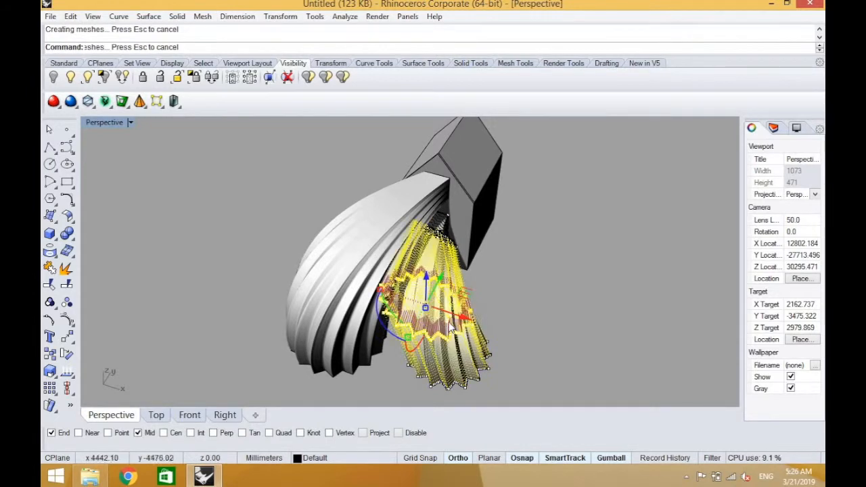
- Undo the last drag of the lower loft's control point row, then shift the row along the red and green axes away from the larger loft
left_click(496, 325)
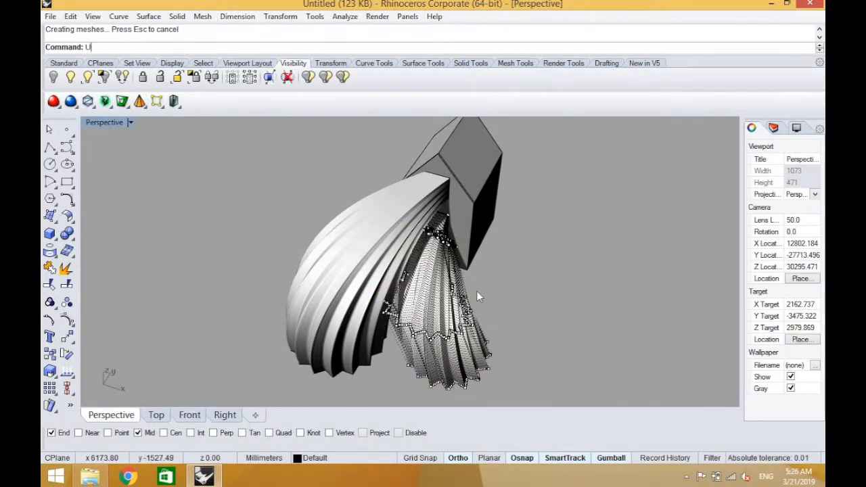
key("Return")
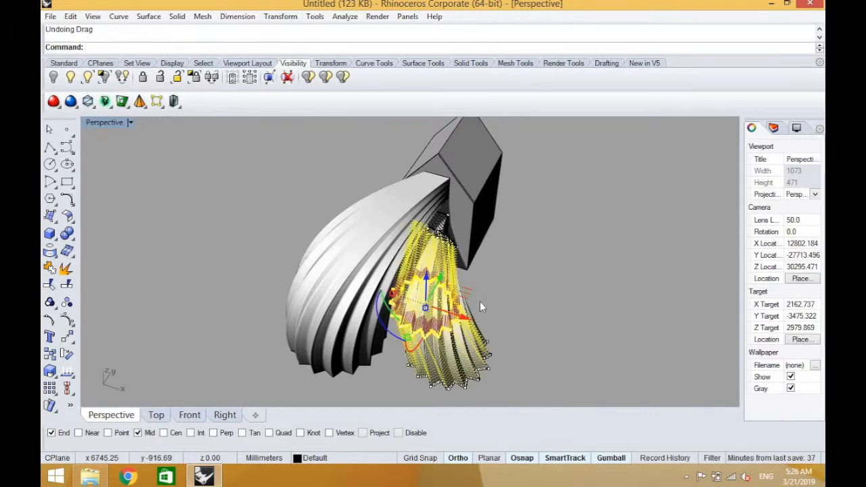
left_click_drag(475, 323, 494, 312)
right_click_drag(453, 271, 343, 260)
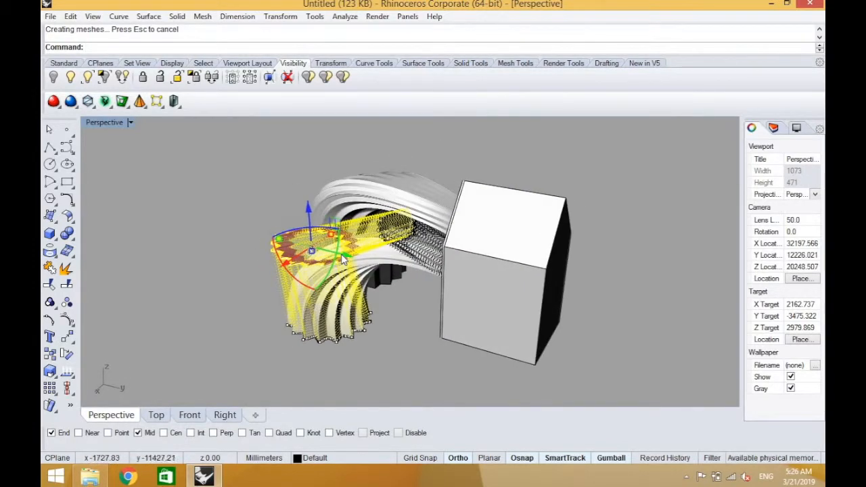
left_click_drag(345, 258, 352, 260)
- Fine-tune the position of the selected control point row above the lower loft's star base
right_click_drag(352, 268, 377, 307)
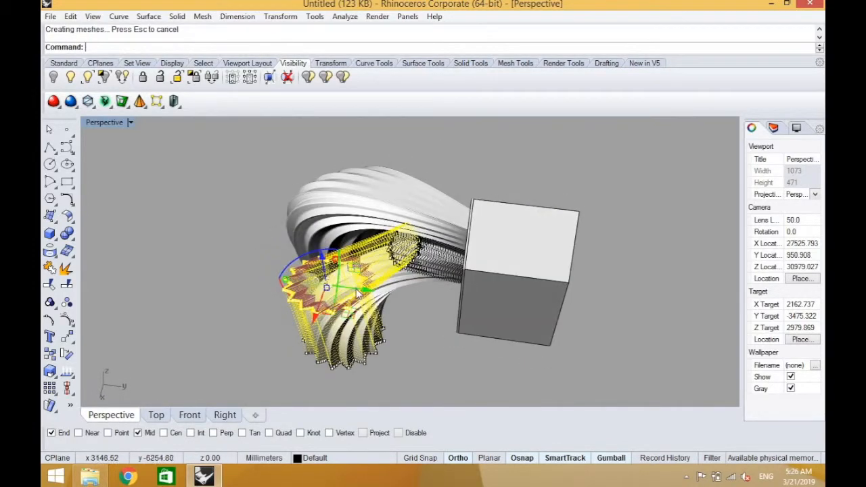
right_click_drag(331, 289, 408, 290)
left_click_drag(406, 291, 408, 292)
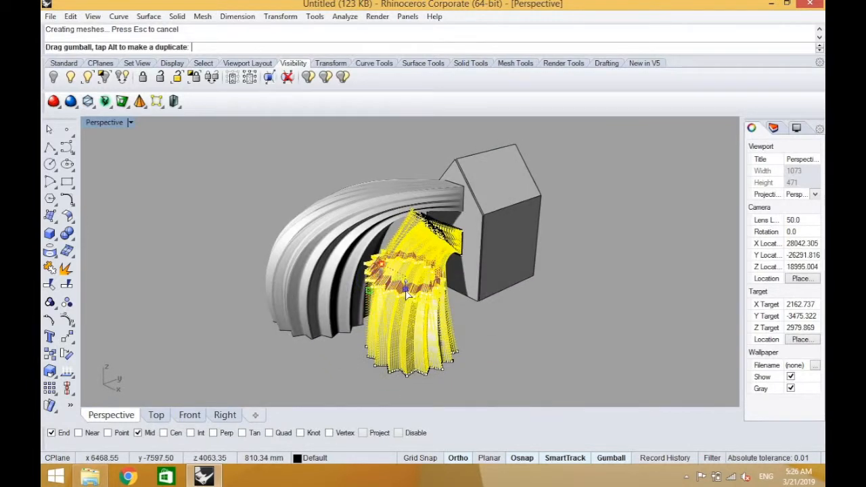
right_click_drag(508, 325, 528, 340)
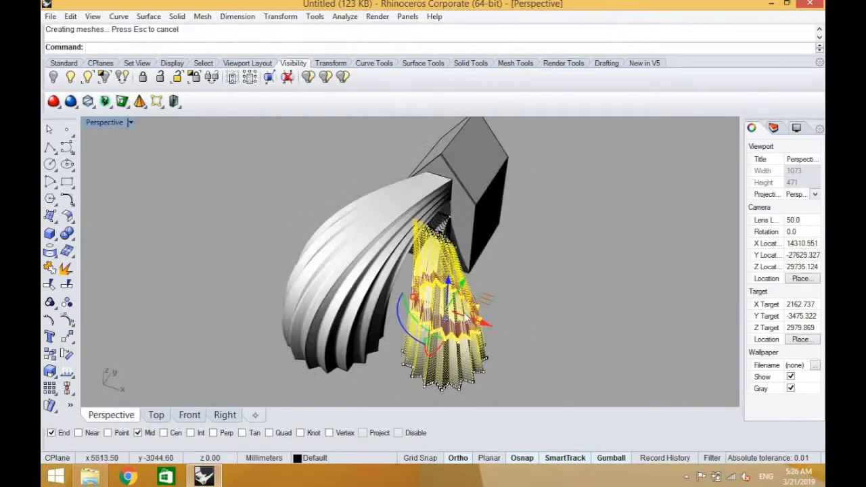
- Scale the selected row slightly wider along the red and green axes and turn off the lower loft's control points
left_click_drag(409, 304, 408, 305)
right_click_drag(432, 302, 287, 259)
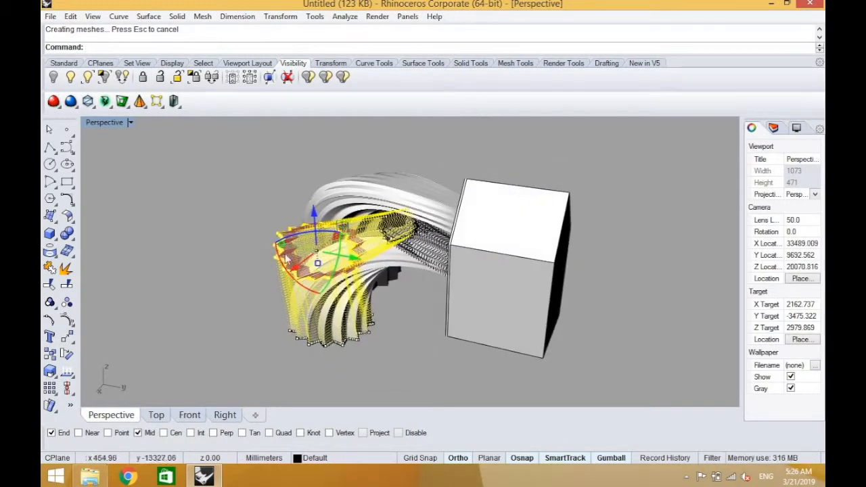
left_click_drag(281, 248, 269, 249)
right_click_drag(404, 331, 491, 304)
key("Escape")
key("Escape")
right_click_drag(254, 313, 353, 282)
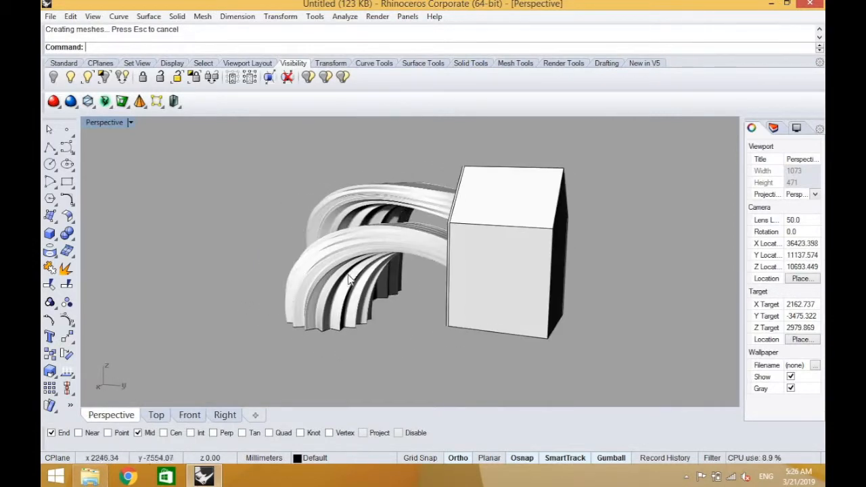
left_click(352, 282)
key("F10")
right_click_drag(428, 328, 404, 330)
key("Escape")
right_click_drag(619, 290, 436, 304)
left_click(436, 304)
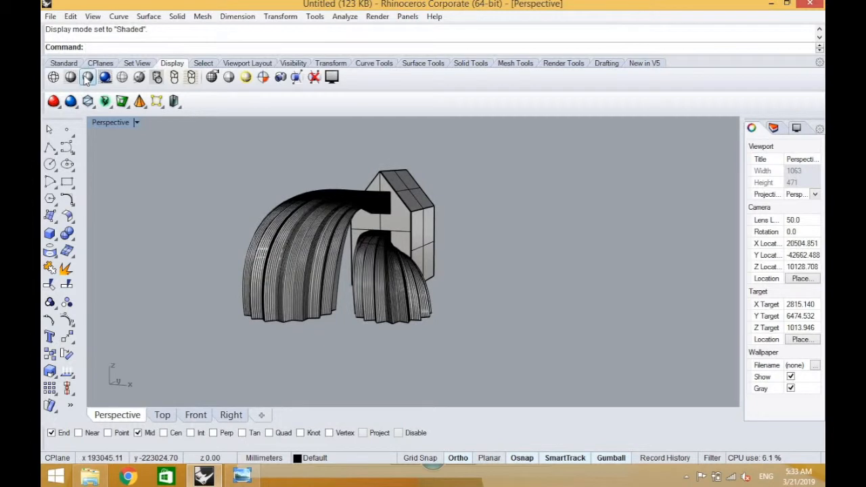
- Compare the perspective view of the house and lofts in Shaded and Wireframe display modes
left_click(70, 77)
left_click(70, 77)
left_click(71, 77)
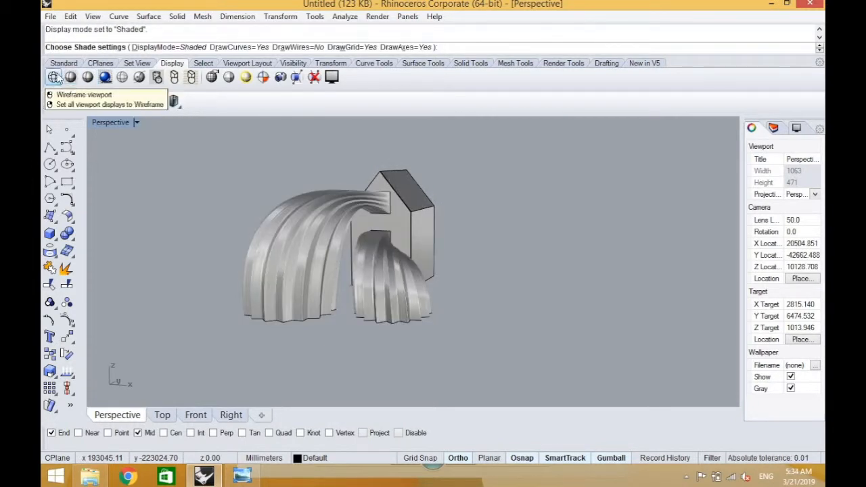
left_click(56, 78)
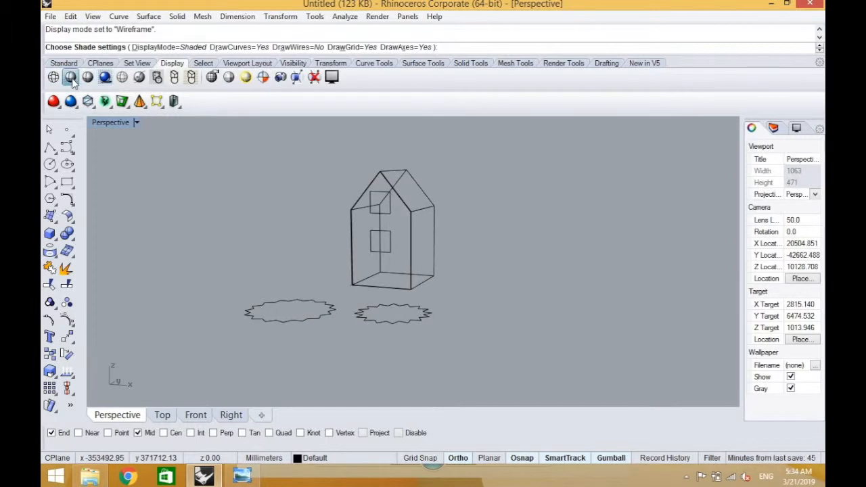
left_click(70, 77)
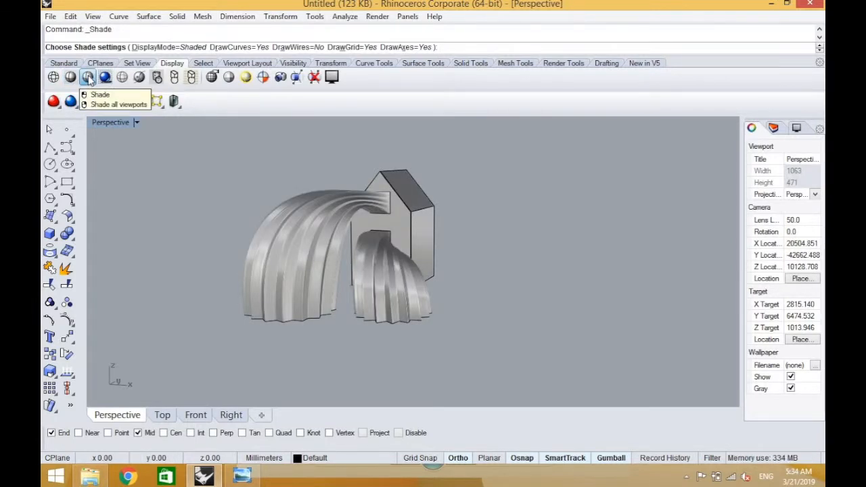
- View the model in Rendered and Ghosted modes, then set the viewport to Technical and examine the lofts' linework up close
left_click(105, 77)
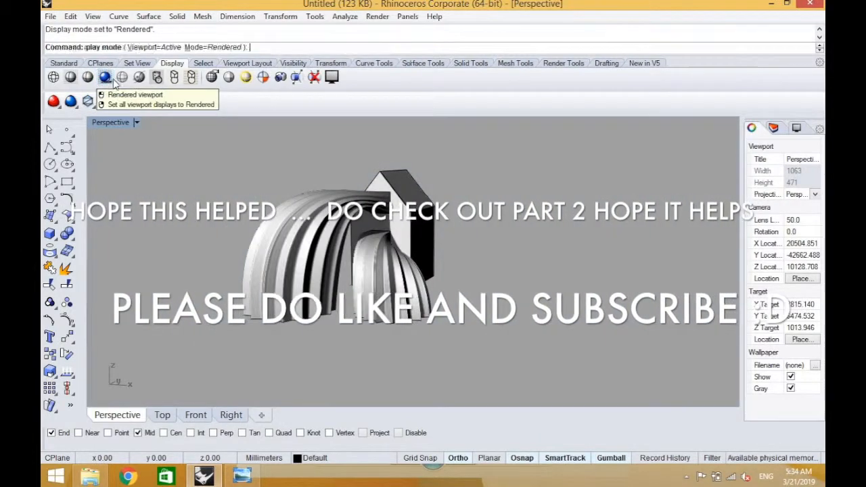
left_click(122, 78)
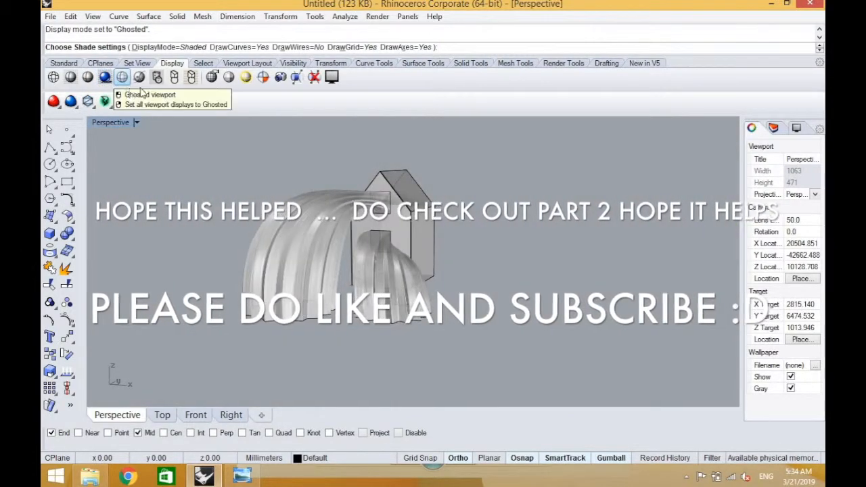
left_click(157, 78)
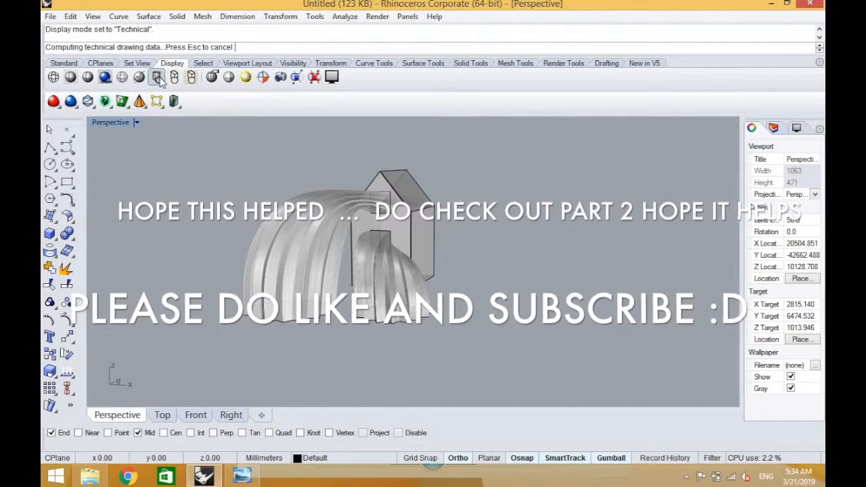
right_click_drag(348, 290, 371, 266)
scroll(347, 290, "down", 2)
scroll(368, 252, "up", 5)
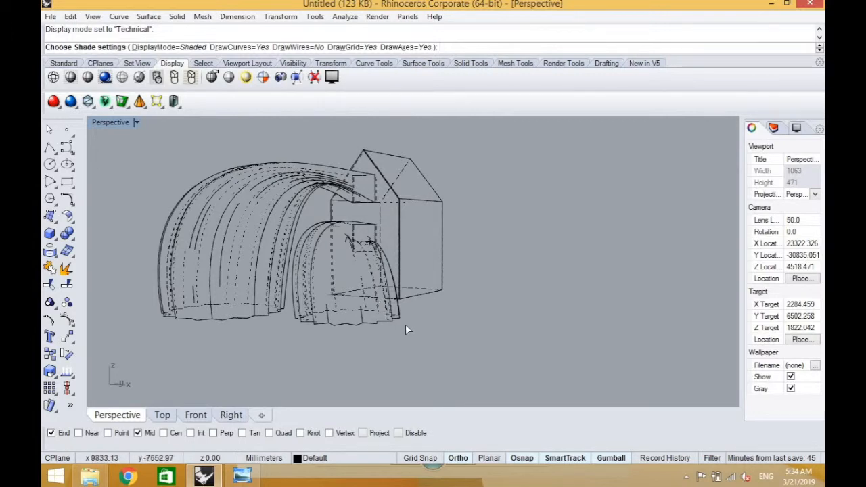
scroll(405, 324, "down", 2)
scroll(323, 248, "up", 4)
middle_click(323, 248)
mouse_move(316, 175)
right_mouse_down()
mouse_move(338, 183)
mouse_move(313, 172)
right_mouse_up()
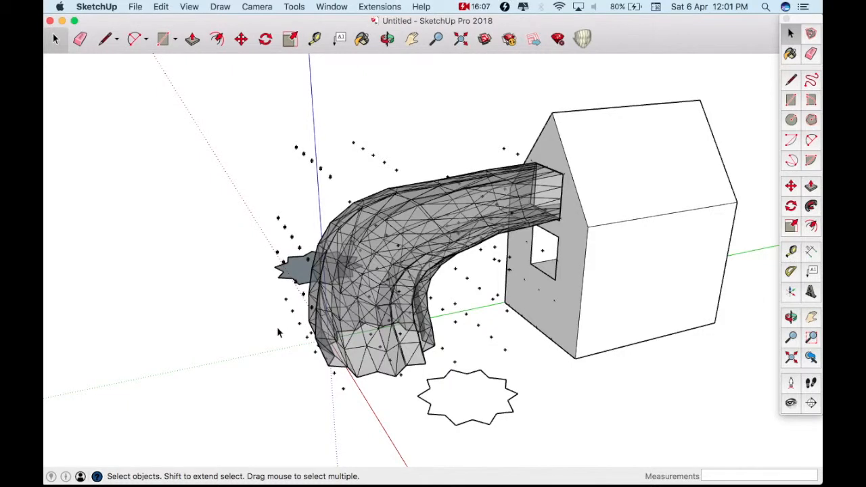
middle_click_drag(277, 332, 406, 339)
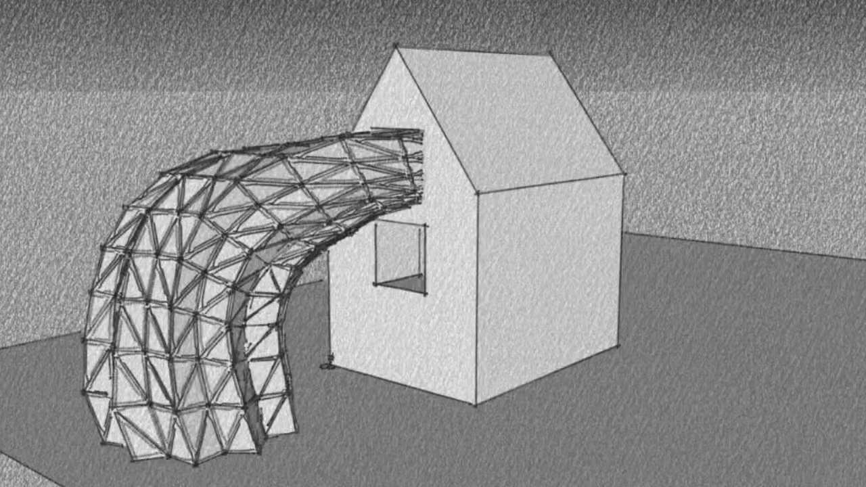